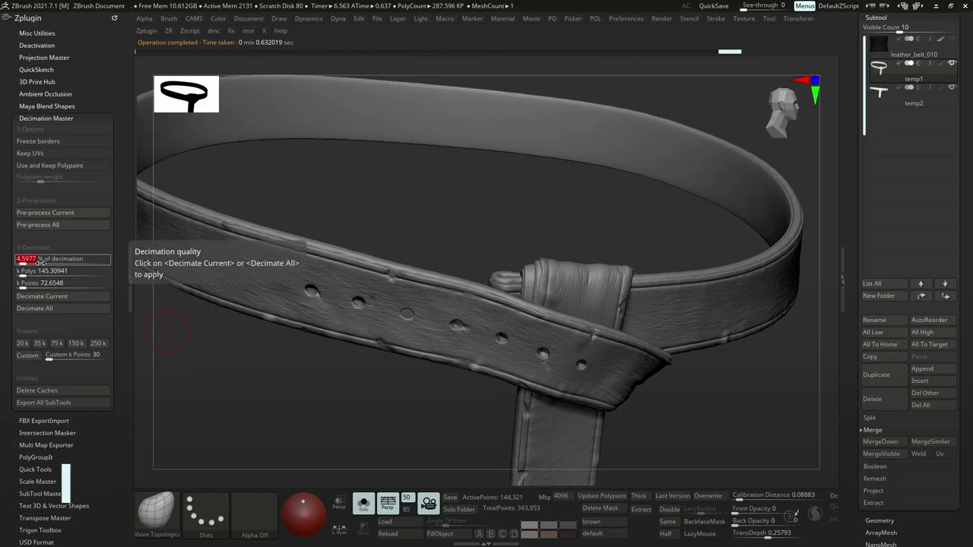
Step: Decimate the belt subtool temp1 with the decimation percentage set to 2
type("2")
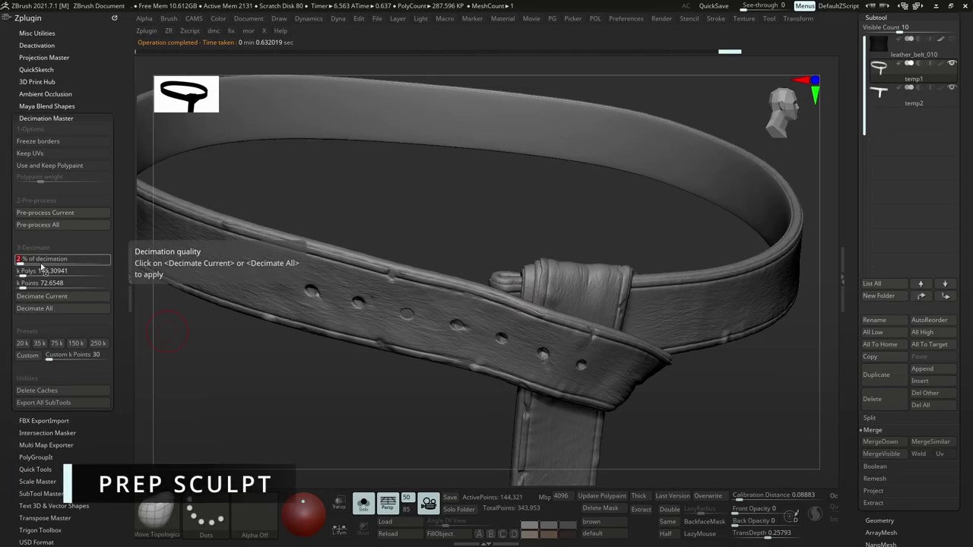
key("Return")
left_click(62, 295)
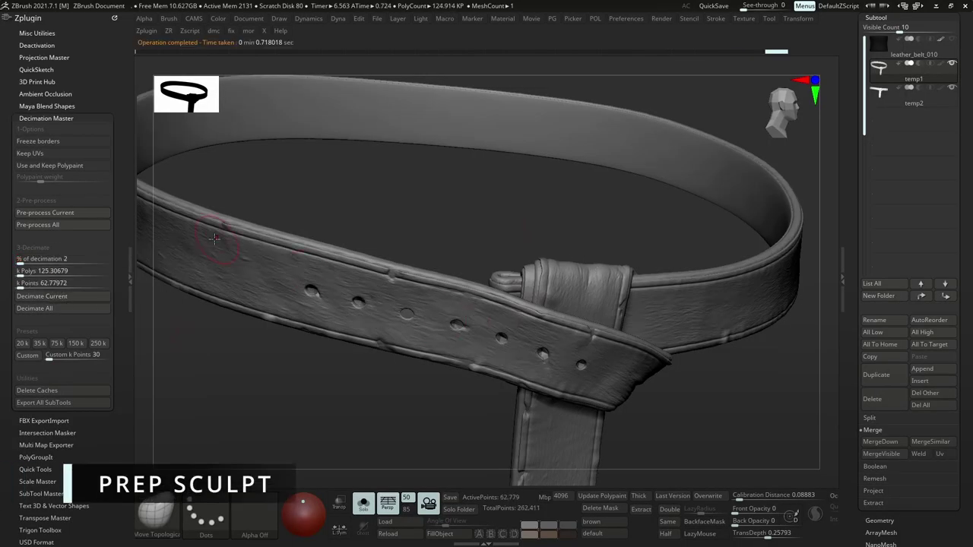
left_click(46, 118)
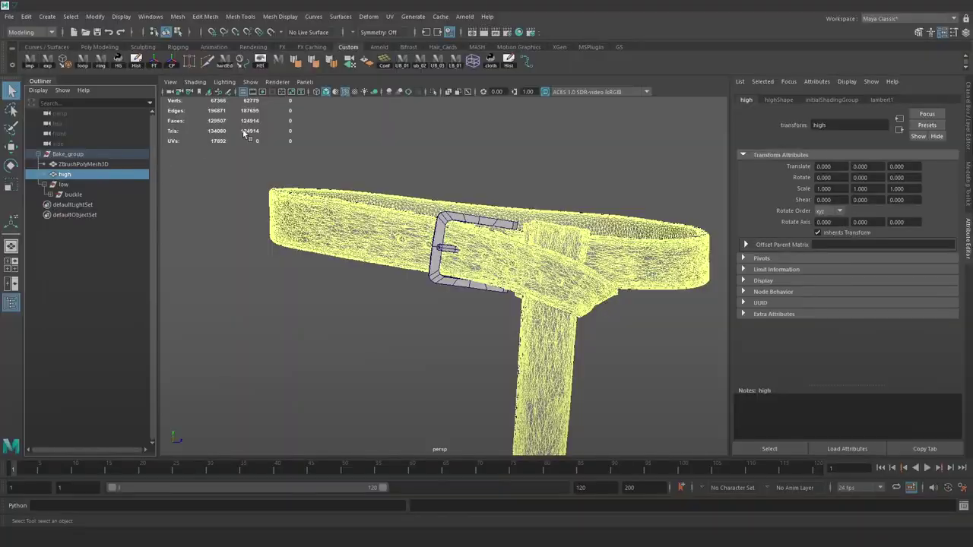
Step: Switch to Maya, move the ZBrushPolyMesh3D belt mesh into the low group and put it in its own group named belt
left_click(345, 96)
middle_click_drag(465, 188, 453, 185, "alt")
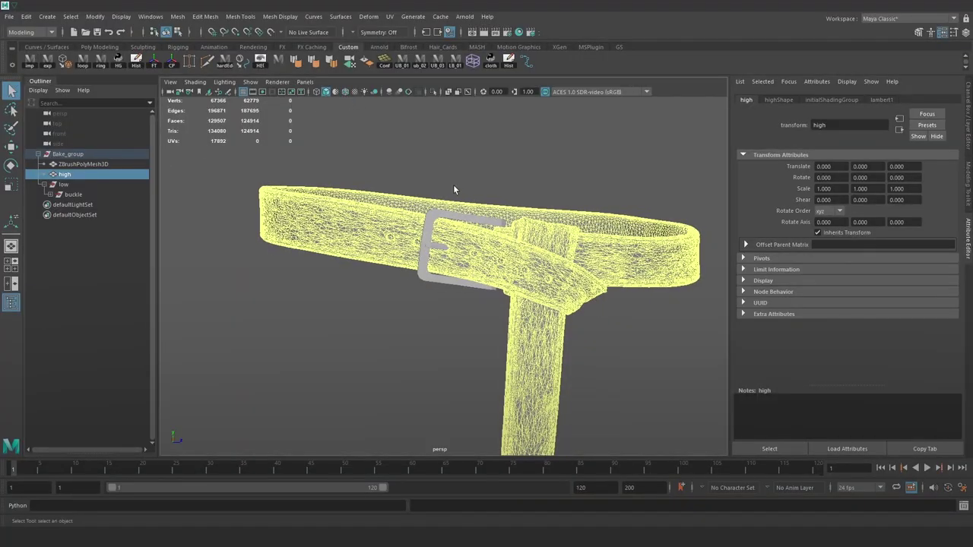
left_click(79, 165)
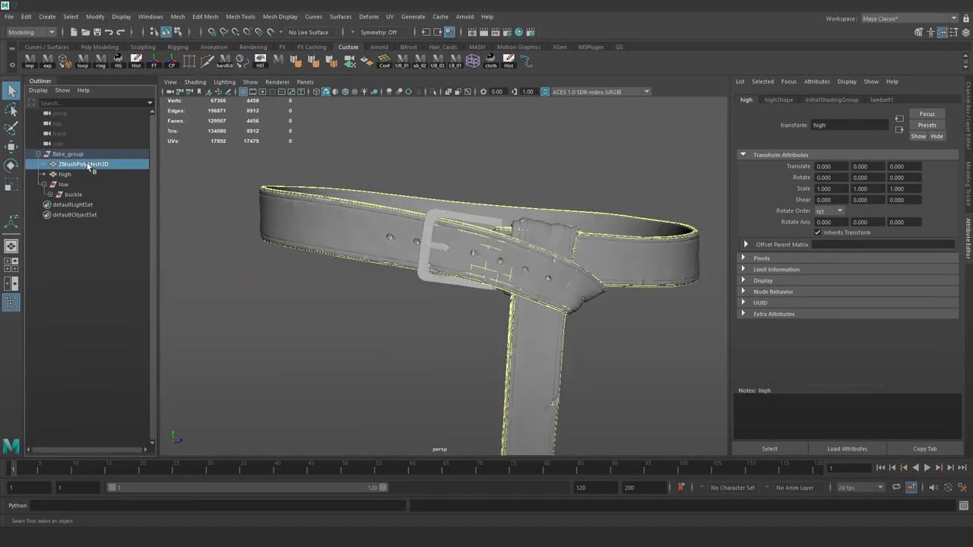
left_click_drag(81, 167, 76, 189)
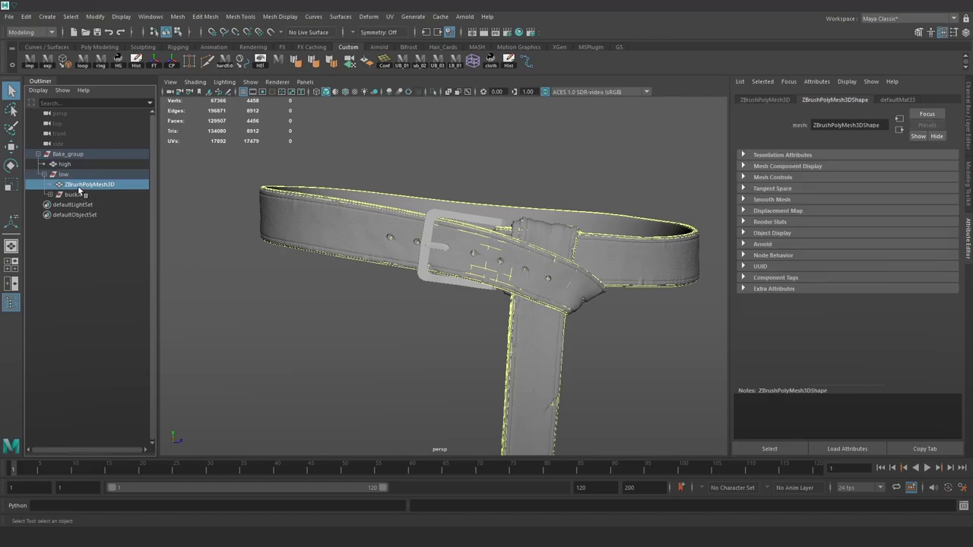
key("ctrl+g")
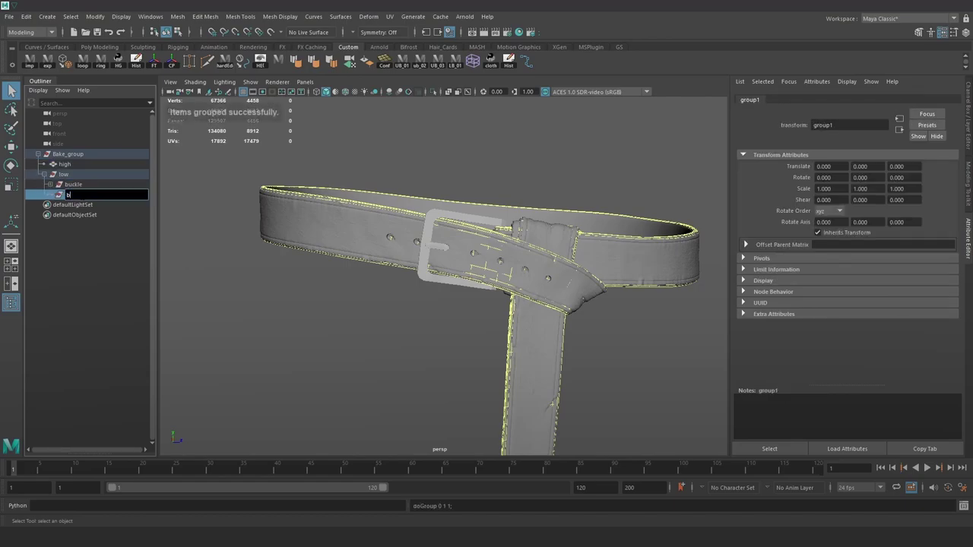
Step: Create a display layer from the high group and name it high_lyr
right_click_drag(503, 275, 571, 285, "alt")
left_click_drag(564, 228, 501, 274, "alt")
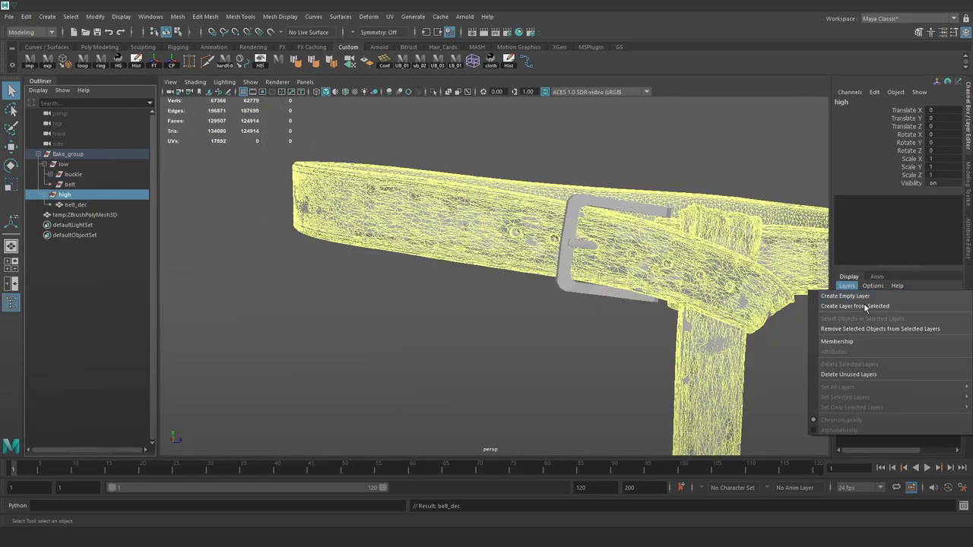
left_click(864, 306)
double_click(889, 310)
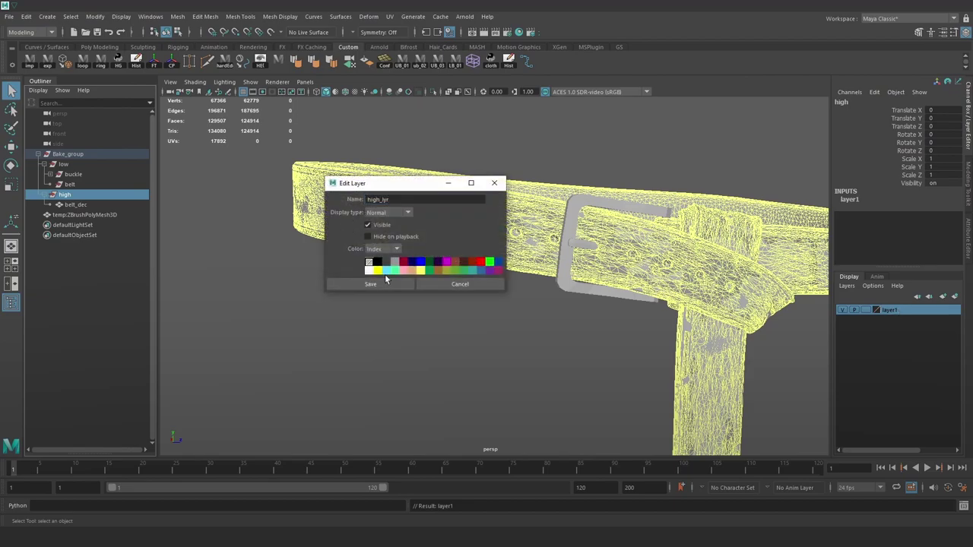
left_click(380, 285)
Step: Isolate the low-poly belt mesh and delete the redundant edge loop running along the belt's rim
left_click_drag(456, 266, 379, 231, "alt")
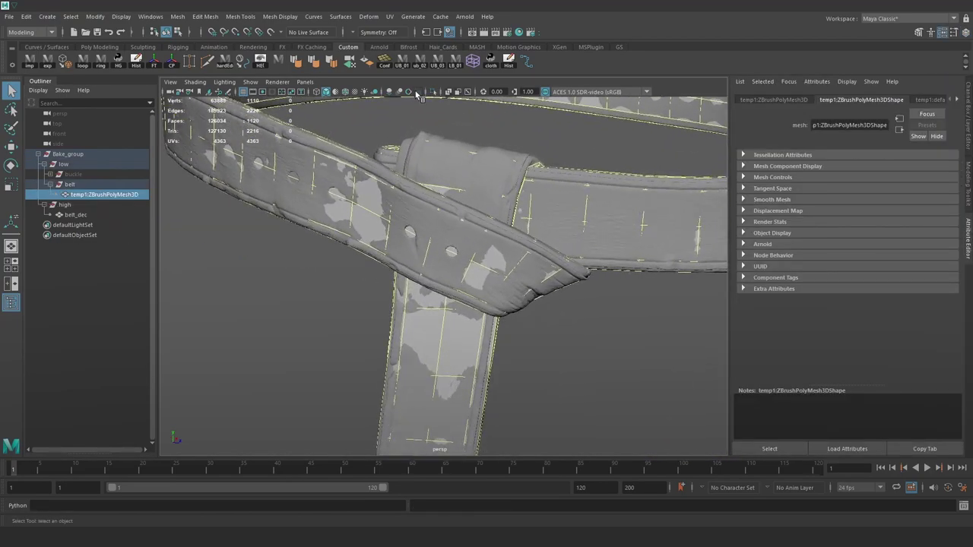
left_click(434, 92)
left_click_drag(452, 144, 475, 231, "alt")
left_click(444, 174)
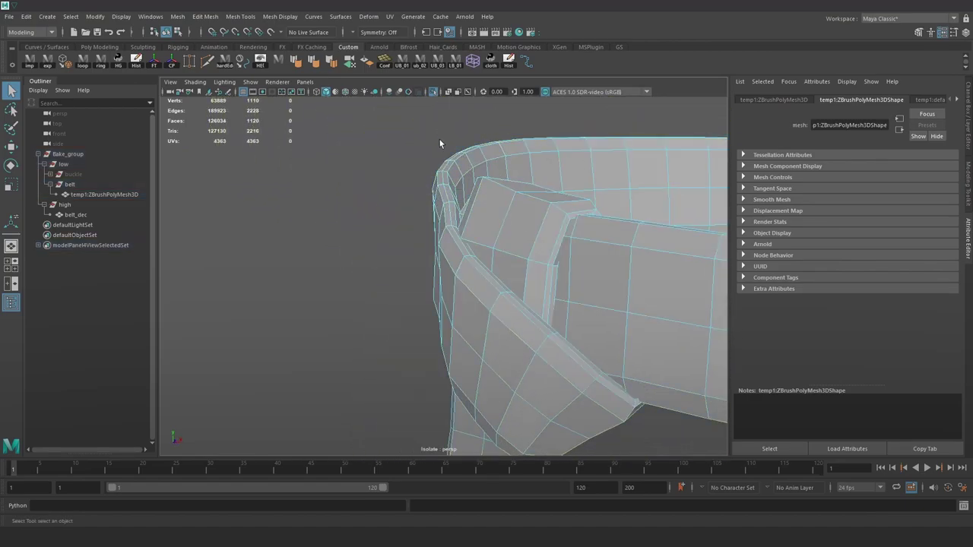
left_click(444, 176)
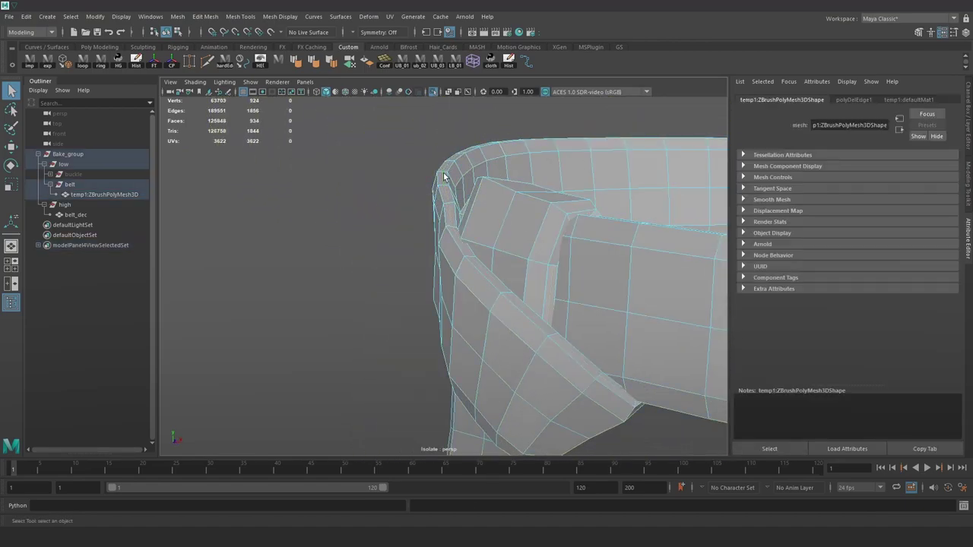
Step: Assign a Lambert material to the low-poly belt mesh
right_click_drag(442, 178, 513, 123)
key("space")
left_click(421, 309)
mouse_move(495, 359)
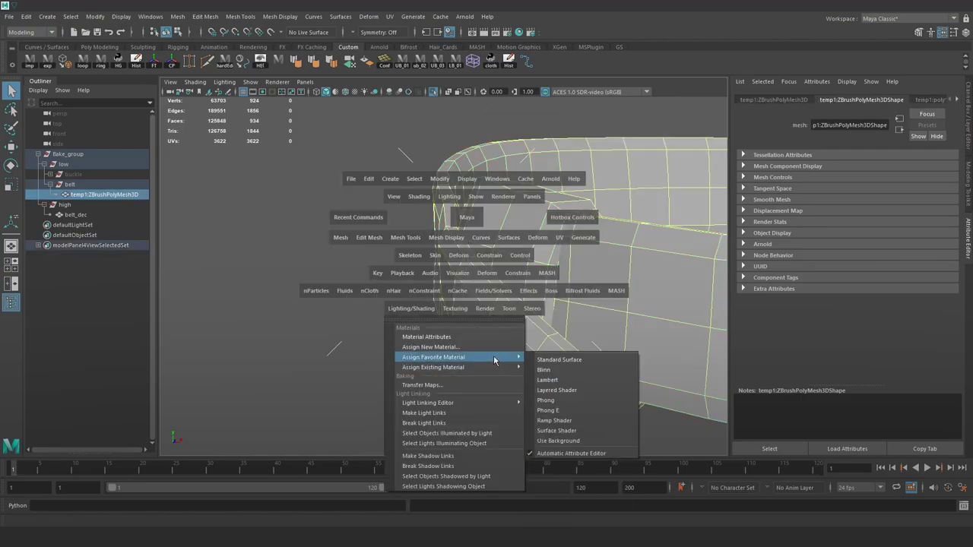
left_click(563, 380)
Step: Delete the lengthwise edge loops near the low-poly belt's borders and show the high-poly sculpt again for comparison
left_click_drag(496, 272, 458, 208, "alt")
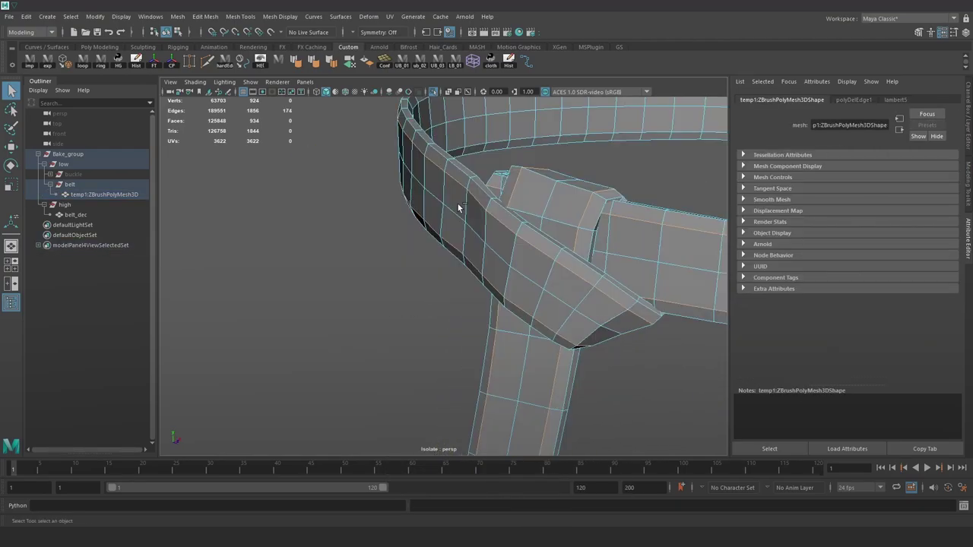
key("ctrl+Delete")
left_click(432, 92)
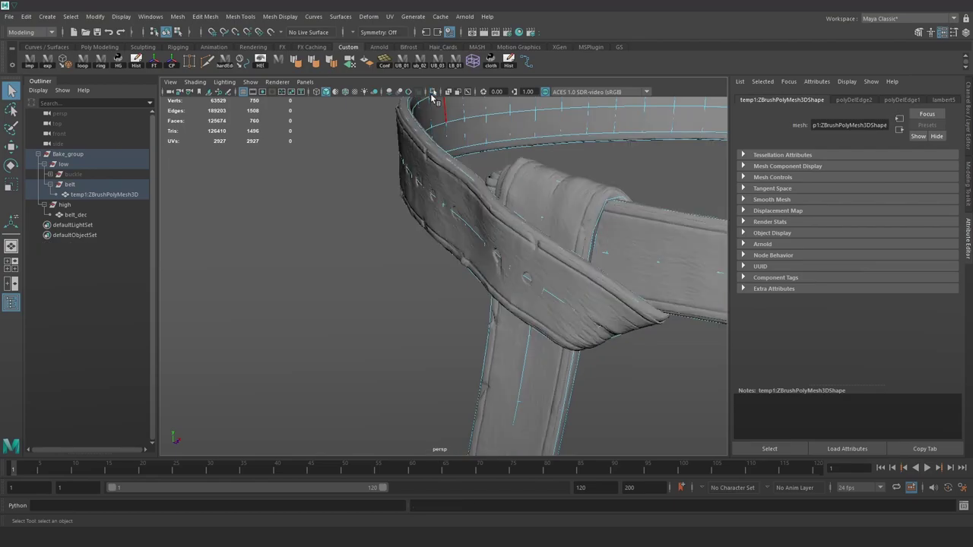
left_click_drag(445, 213, 456, 232, "alt")
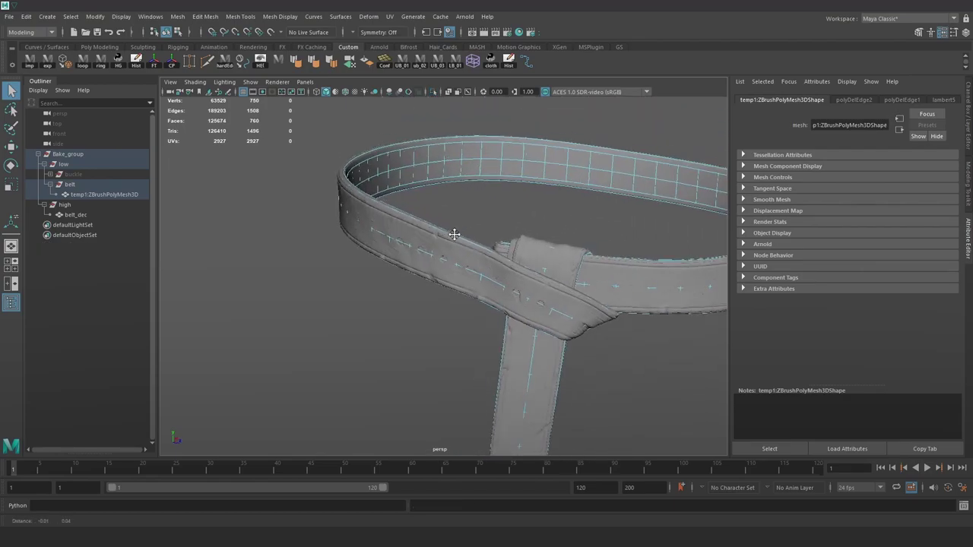
right_click_drag(456, 232, 601, 295, "alt")
left_click_drag(601, 295, 605, 244, "alt")
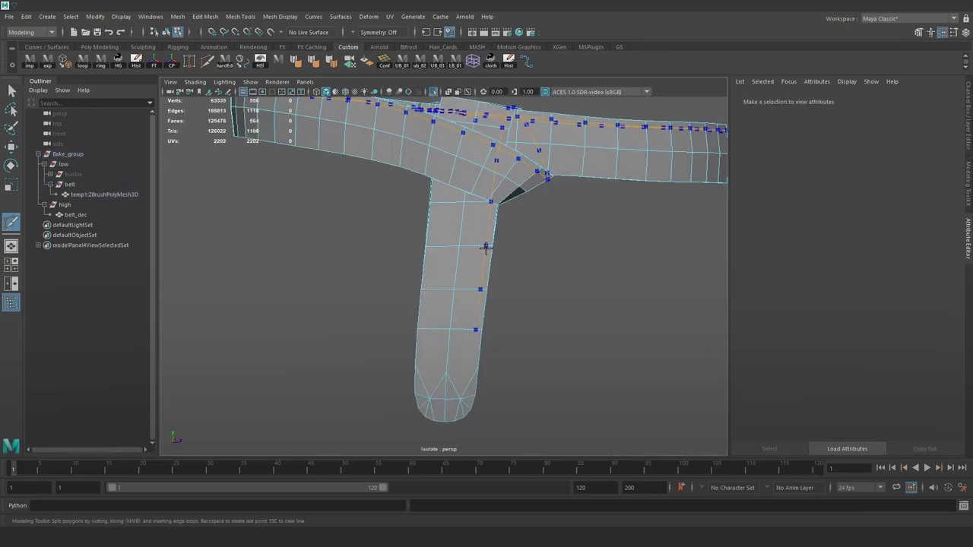
Step: Insert two lengthwise edge loops near the low-poly belt's borders and compare the mesh with the high-poly sculpt around the knot
left_click(486, 245, "ctrl")
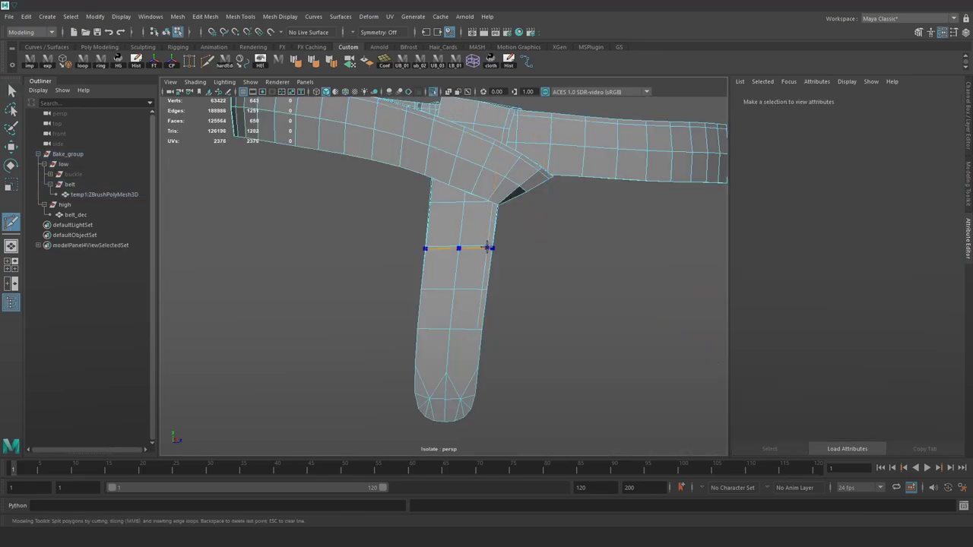
left_click(430, 246, "ctrl")
left_click_drag(431, 246, 472, 260, "alt")
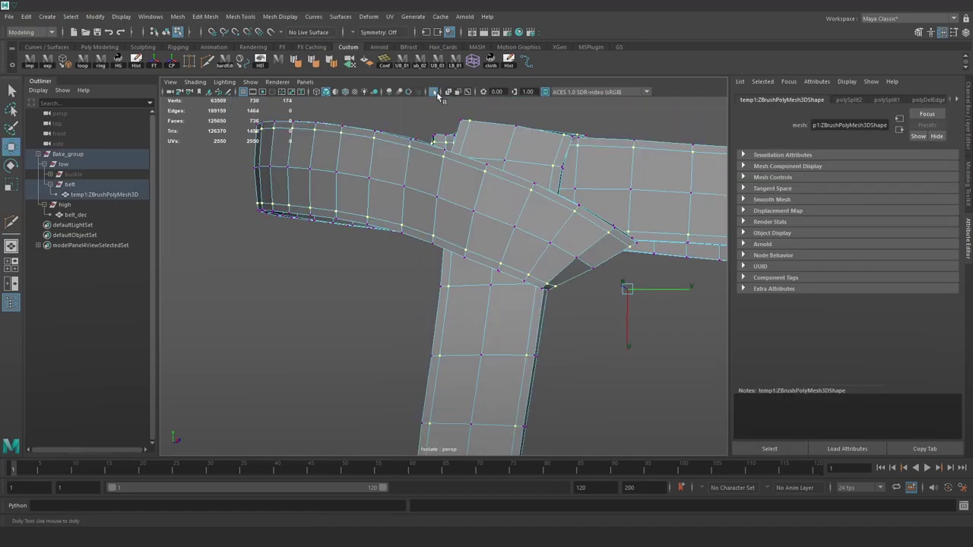
left_click(438, 95)
left_click_drag(455, 186, 561, 242, "alt")
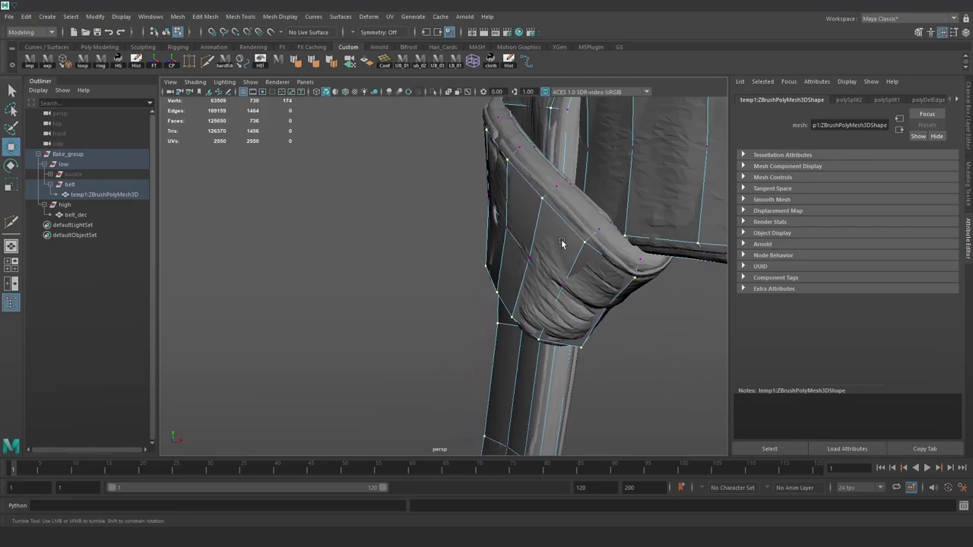
left_click_drag(599, 276, 580, 264, "alt")
left_click_drag(520, 179, 501, 145, "alt")
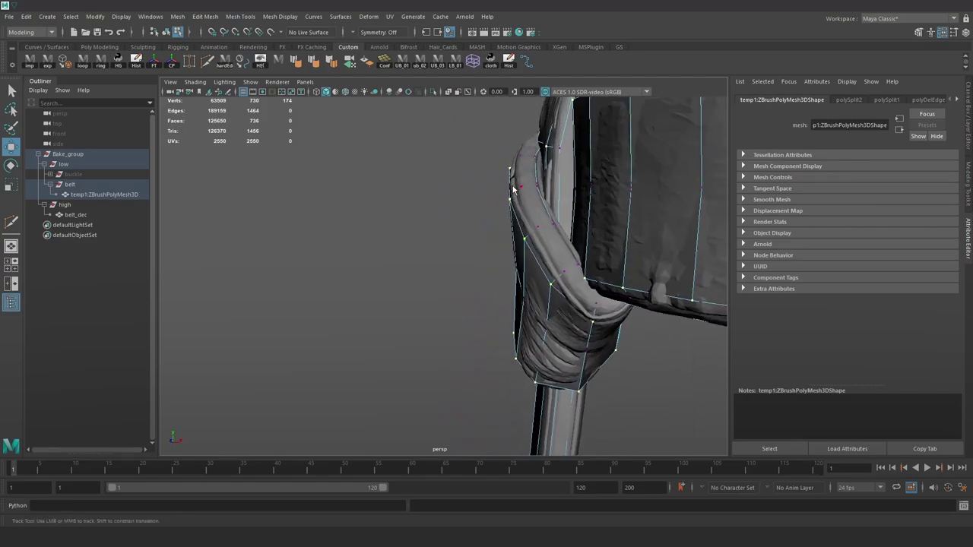
Step: Isolate the low-poly belt and cut an inset edge line around the rounded tip of the hanging strap
key("F8")
left_click(433, 92)
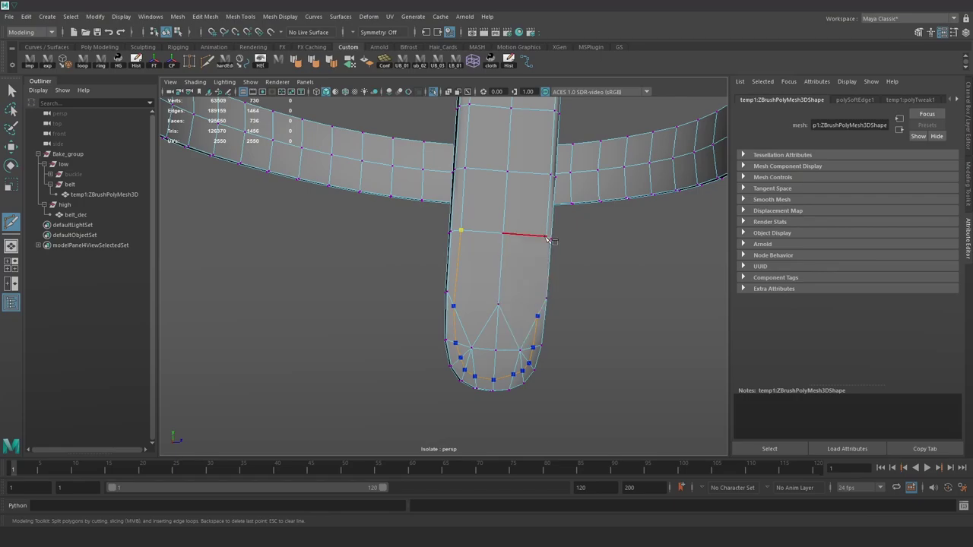
left_click(550, 238)
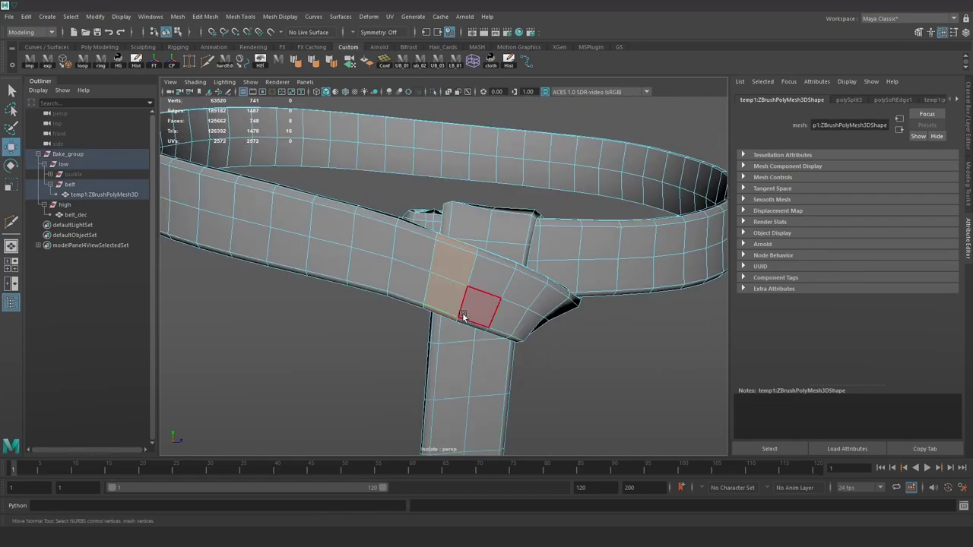
Step: Delete the low-poly faces around the belt's knot, where the strap folds and overlaps
key("Delete")
left_click(451, 330)
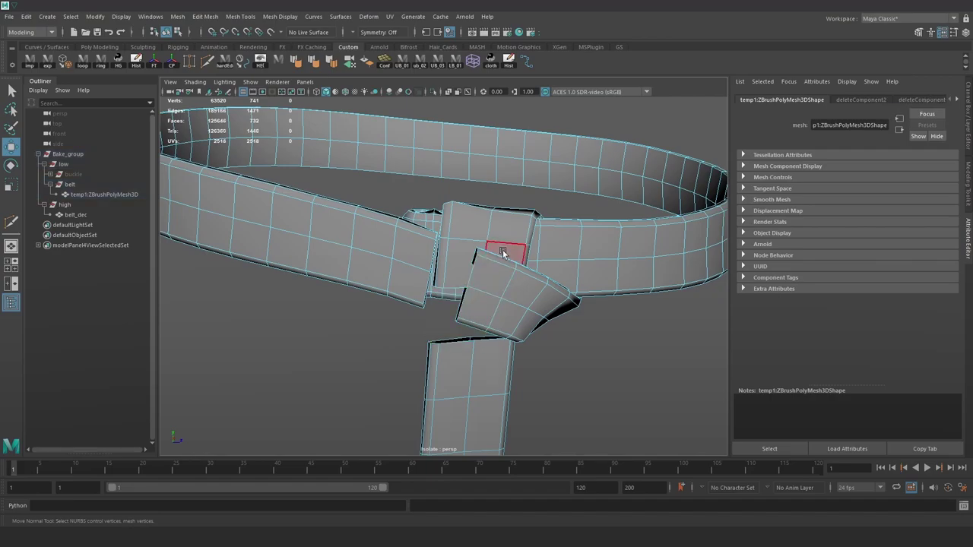
left_click_drag(521, 244, 489, 256, "alt")
left_click(593, 233)
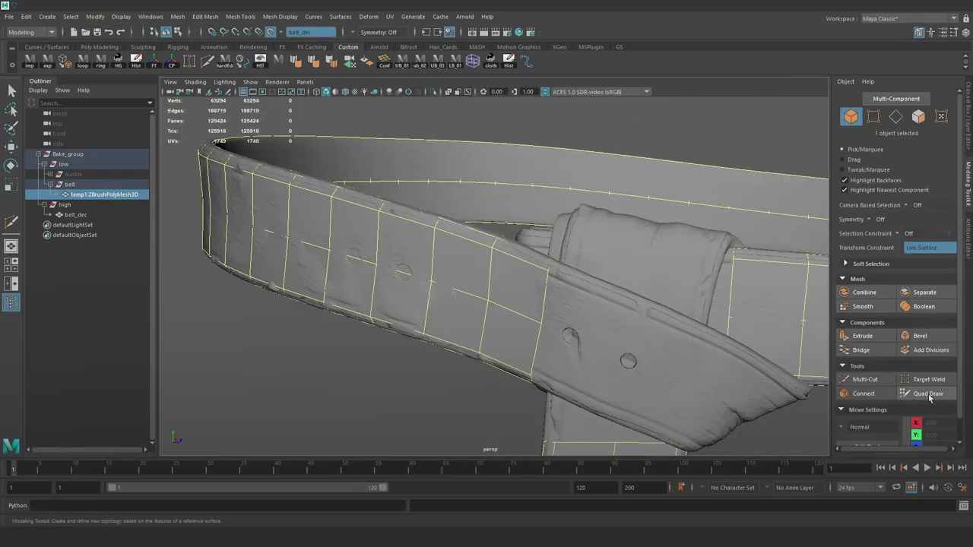
Step: Rebuild the front strap across the knot with Quad Draw, filling new quads over the live belt_dec surface
left_click(929, 398)
mouse_move(616, 327)
left_mouse_down("alt")
mouse_move(550, 267)
mouse_move(512, 279)
left_mouse_up("alt")
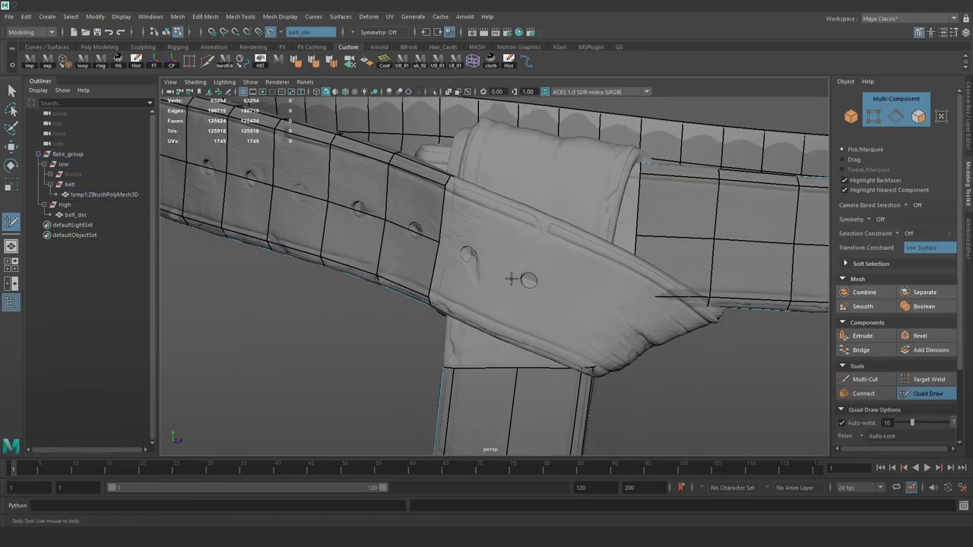
left_click(493, 229, "shift")
left_click_drag(493, 228, 523, 300, "alt")
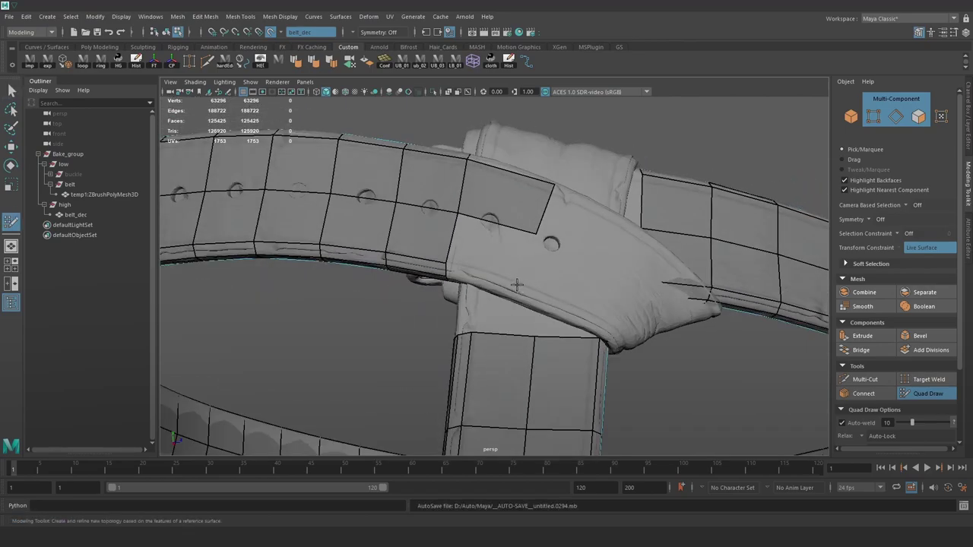
left_click(482, 252, "shift")
left_click_drag(482, 253, 546, 257, "alt")
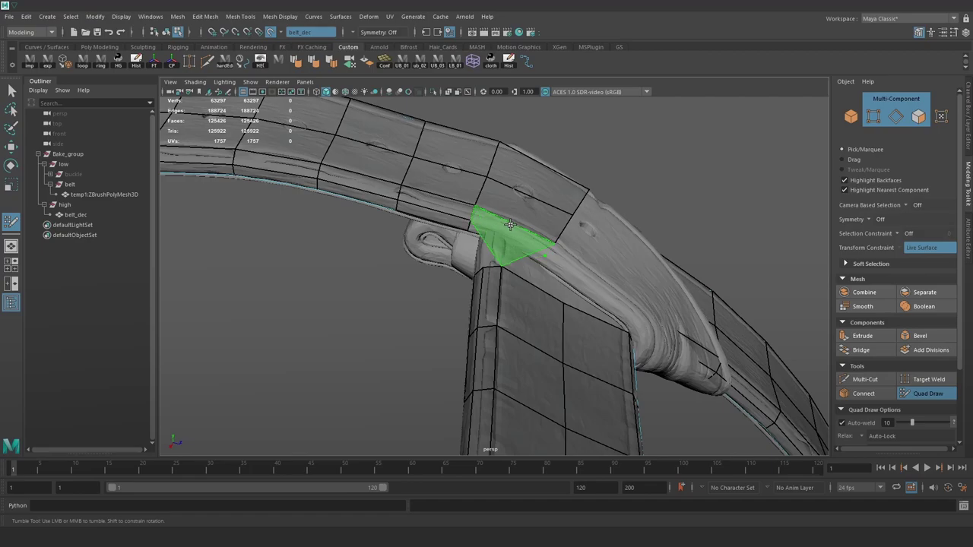
mouse_move(504, 226)
left_mouse_down("alt")
mouse_move(607, 233)
mouse_move(593, 244)
mouse_move(504, 248)
left_mouse_up("alt")
left_click(511, 254, "shift")
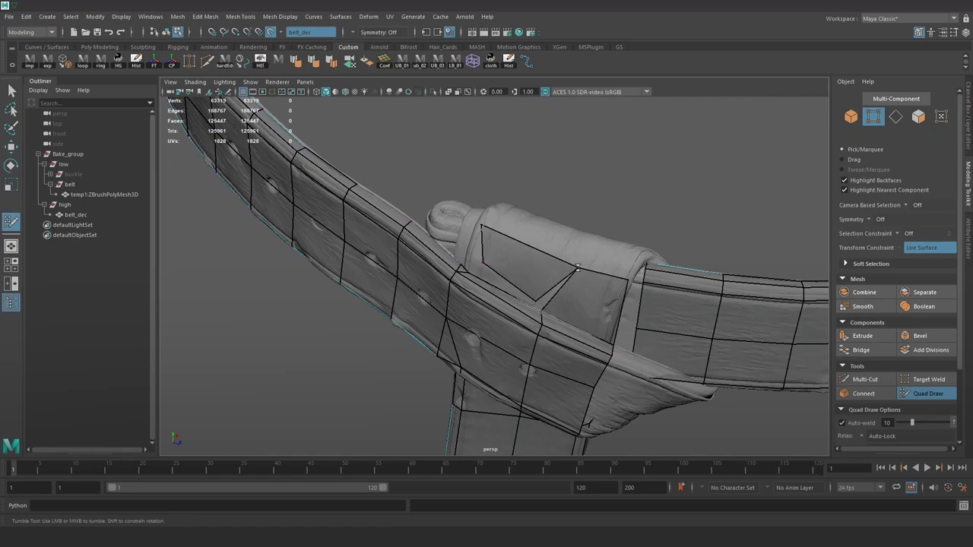
Step: Quad Draw new faces over the leather loop wrapped behind the front strap, down to where the strap covers it
left_click(554, 259, "shift")
mouse_move(554, 258)
left_mouse_down("alt")
mouse_move(646, 387)
mouse_move(504, 254)
mouse_move(419, 231)
left_mouse_up("alt")
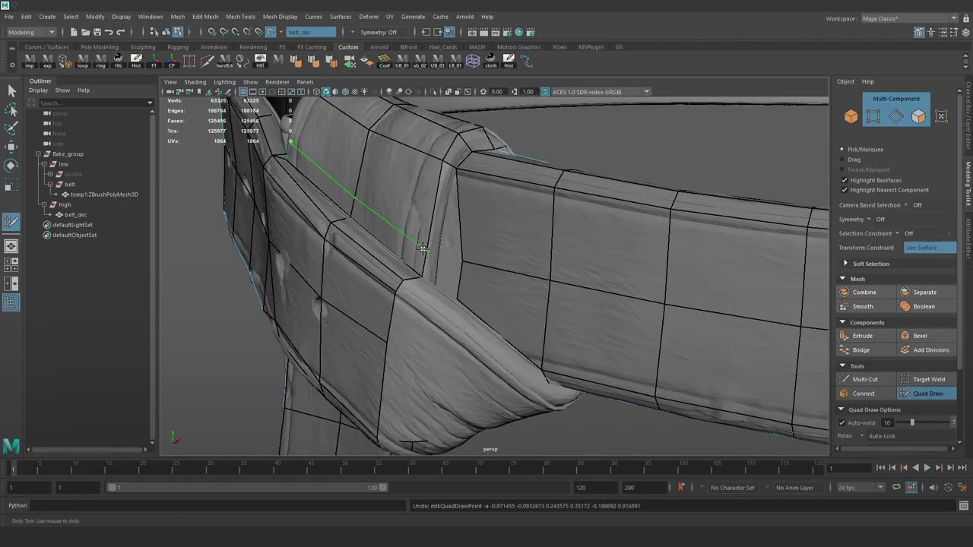
left_click(422, 249, "shift")
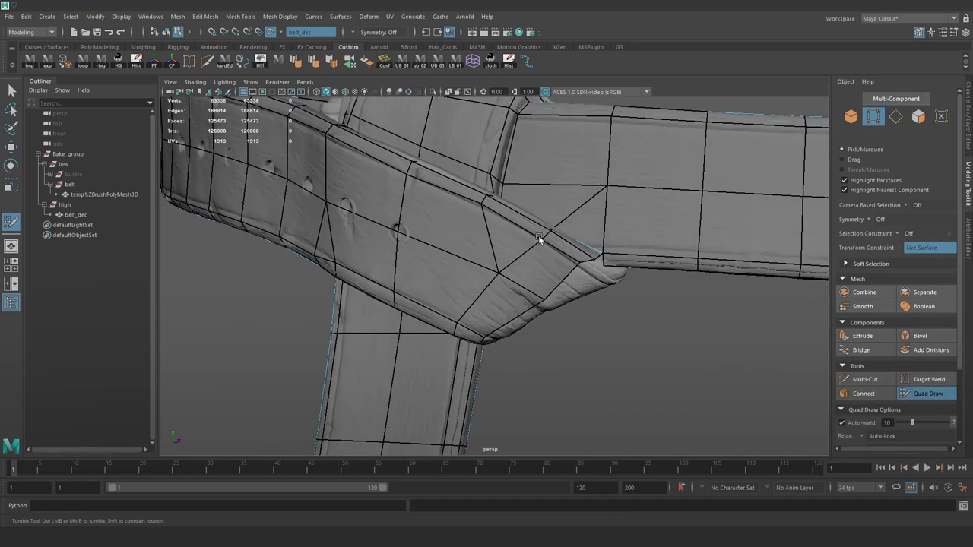
Step: Adjust the low-poly vertices at the knot and Quad Draw new faces over the back of the leather loop
key("w")
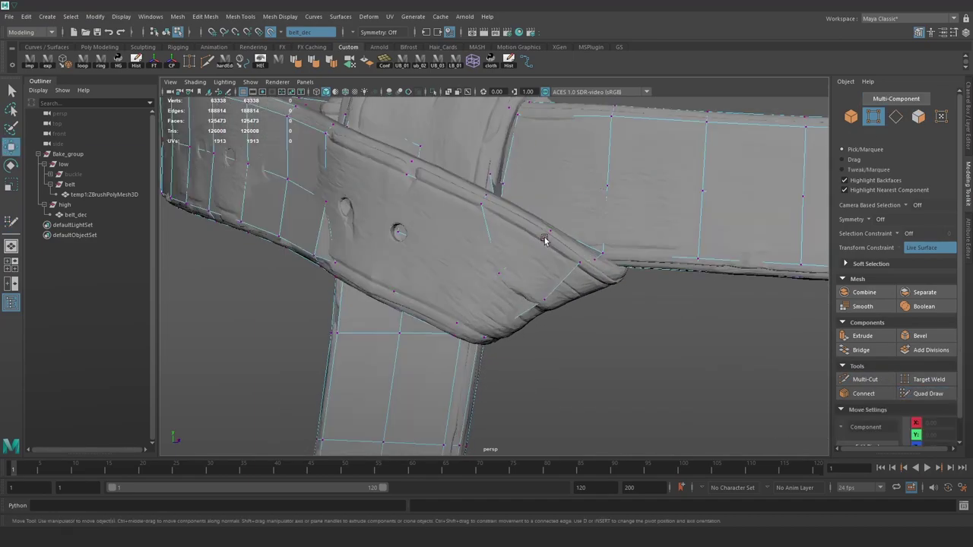
left_click(532, 256)
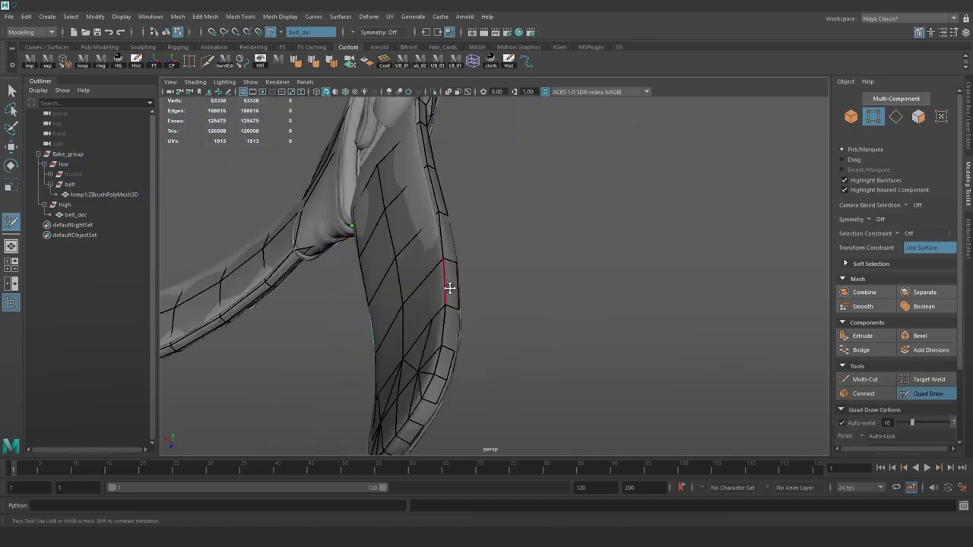
mouse_move(450, 288)
left_mouse_down("alt")
mouse_move(479, 300)
mouse_move(458, 306)
left_mouse_up("alt")
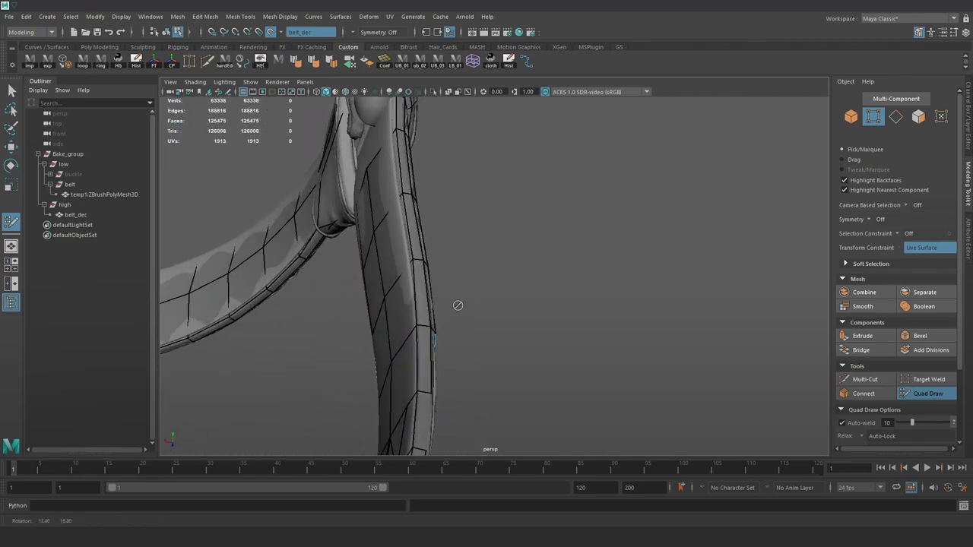
middle_click_drag(408, 240, 418, 228, "alt")
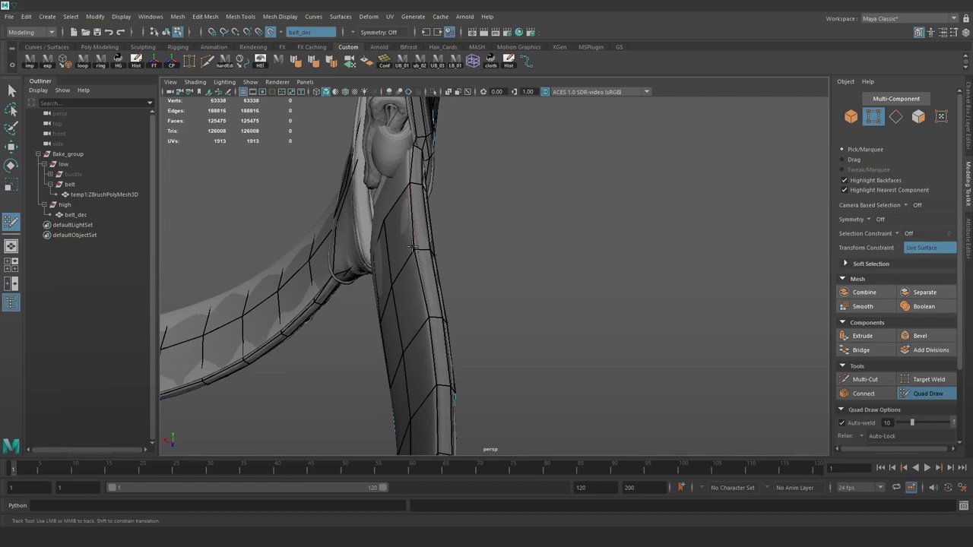
left_click_drag(416, 251, 547, 271, "alt")
left_click(556, 366, "shift")
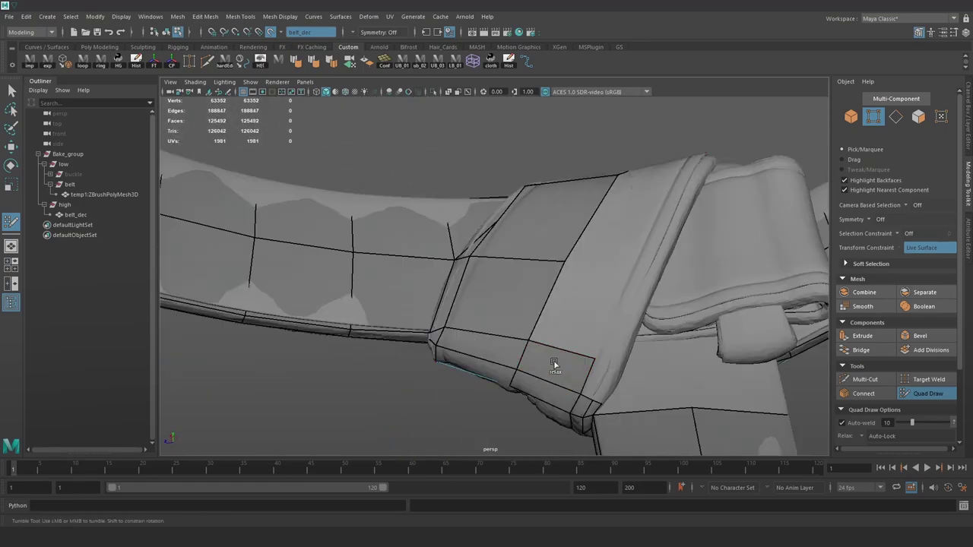
left_click_drag(636, 240, 525, 308, "alt")
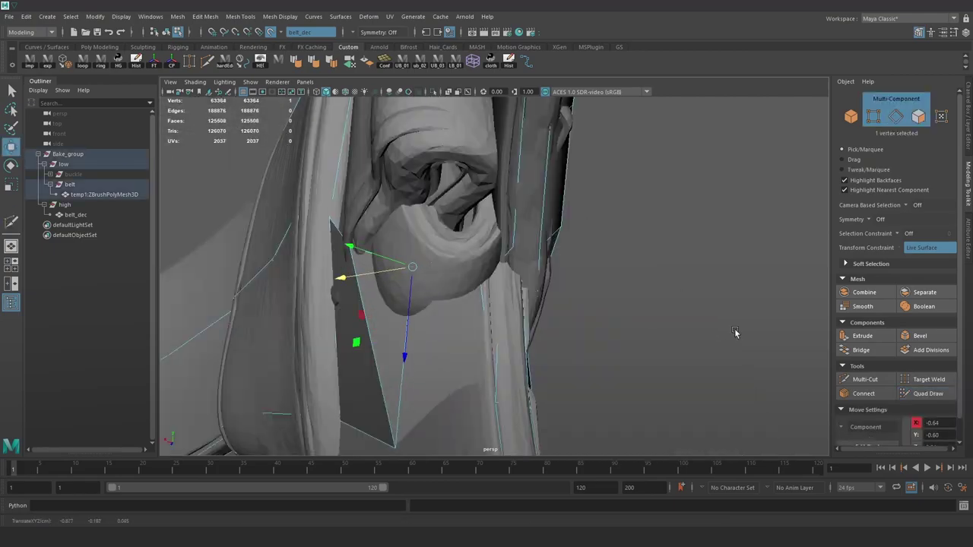
Step: Quad Draw faces over the rolled strap fold behind the knot and fill the gap between the roll and the loop
left_click(926, 392)
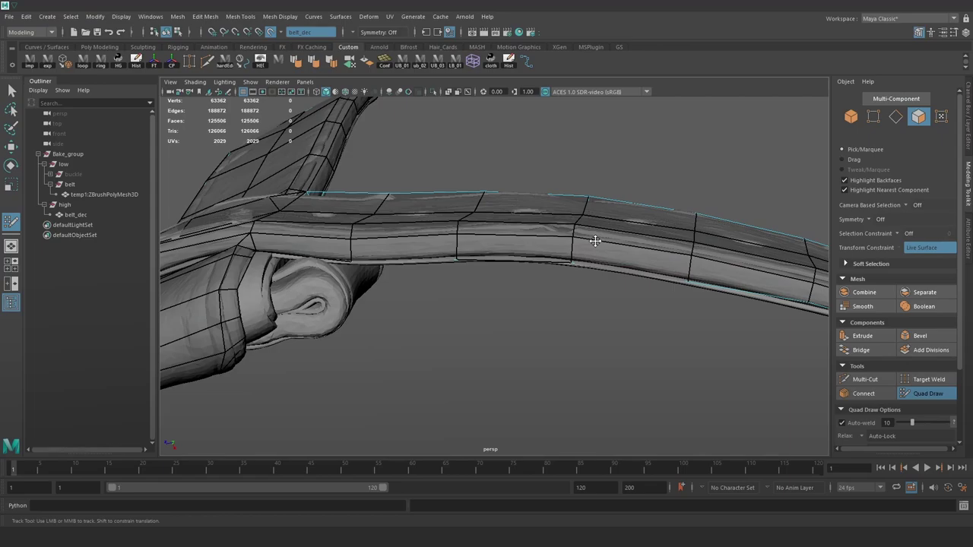
middle_click_drag(595, 241, 361, 216, "alt")
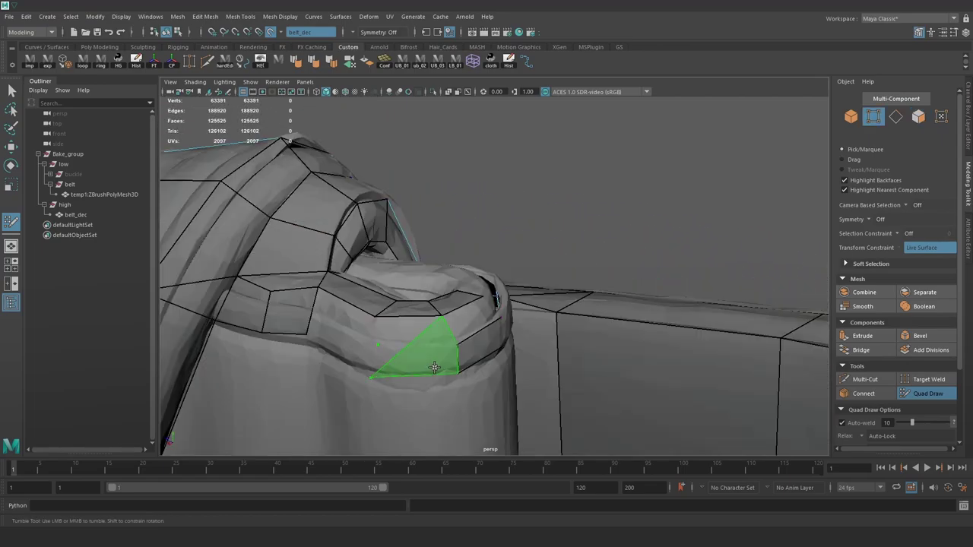
left_click(434, 368, "shift")
left_click(408, 359, "shift")
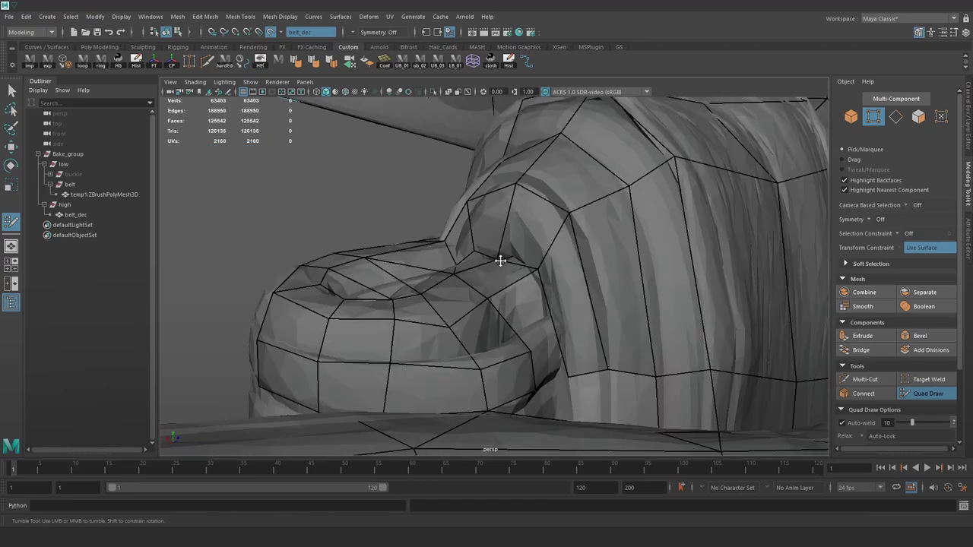
mouse_move(500, 261)
left_mouse_down("alt")
mouse_move(521, 265)
mouse_move(475, 265)
mouse_move(648, 277)
mouse_move(539, 293)
left_mouse_up("alt")
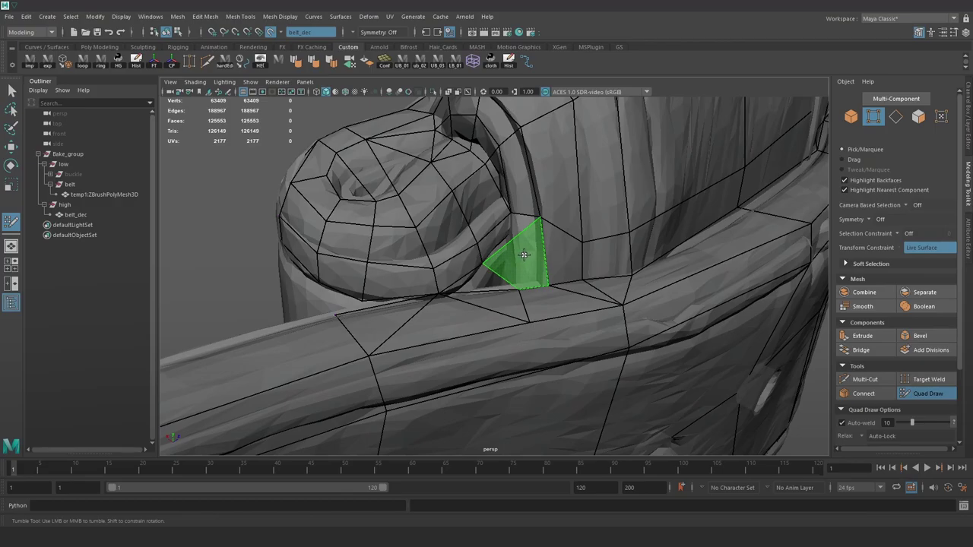
left_click(522, 255, "shift")
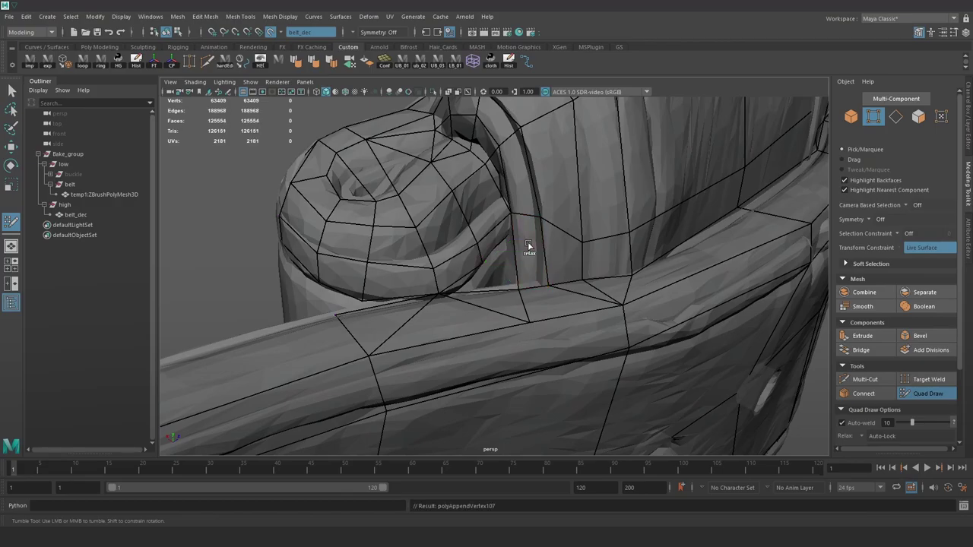
Step: Refine the front strap's folded corner at the knot by cutting extra edges across its faces with Multi-Cut
mouse_move(527, 243)
left_mouse_down("alt")
mouse_move(486, 251)
mouse_move(569, 265)
mouse_move(657, 254)
mouse_move(621, 251)
mouse_move(615, 269)
left_mouse_up("alt")
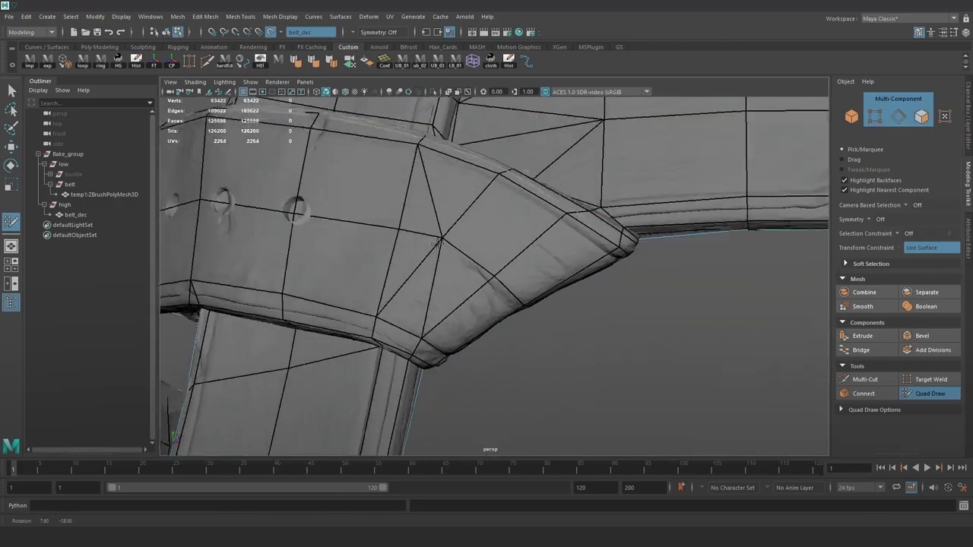
left_click_drag(437, 242, 501, 262, "alt")
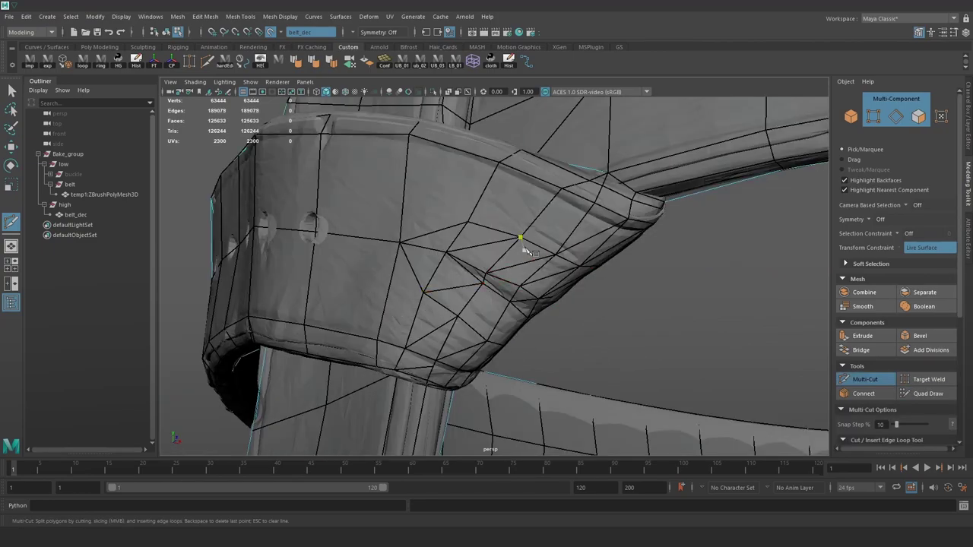
right_click_drag(498, 323, 417, 187, "alt")
left_click_drag(418, 187, 524, 235, "alt")
Step: Cut additional edges with Multi-Cut across the curved loop beside the rolled fold
right_click_drag(524, 236, 703, 408, "alt")
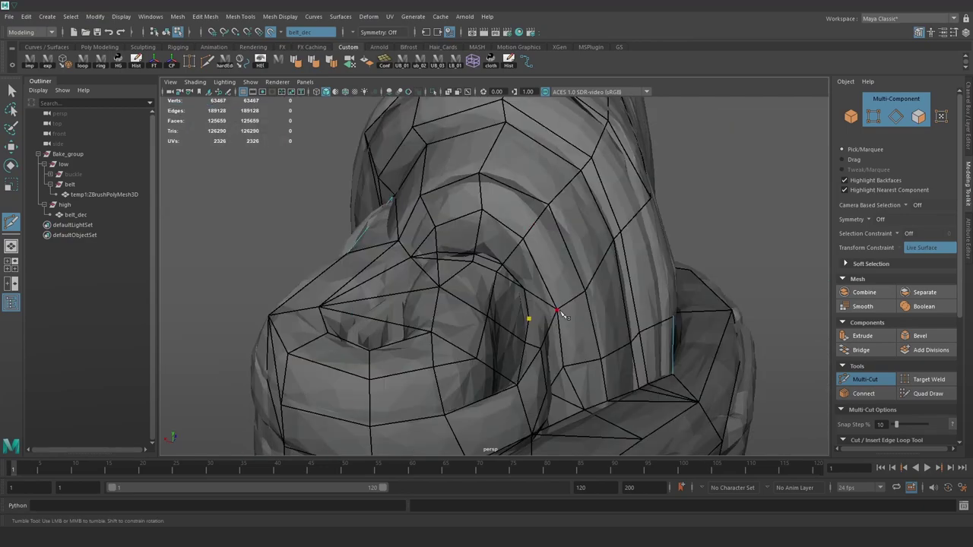
mouse_move(535, 275)
left_mouse_down("alt")
mouse_move(543, 255)
mouse_move(519, 289)
mouse_move(473, 240)
mouse_move(432, 230)
mouse_move(536, 261)
left_mouse_up("alt")
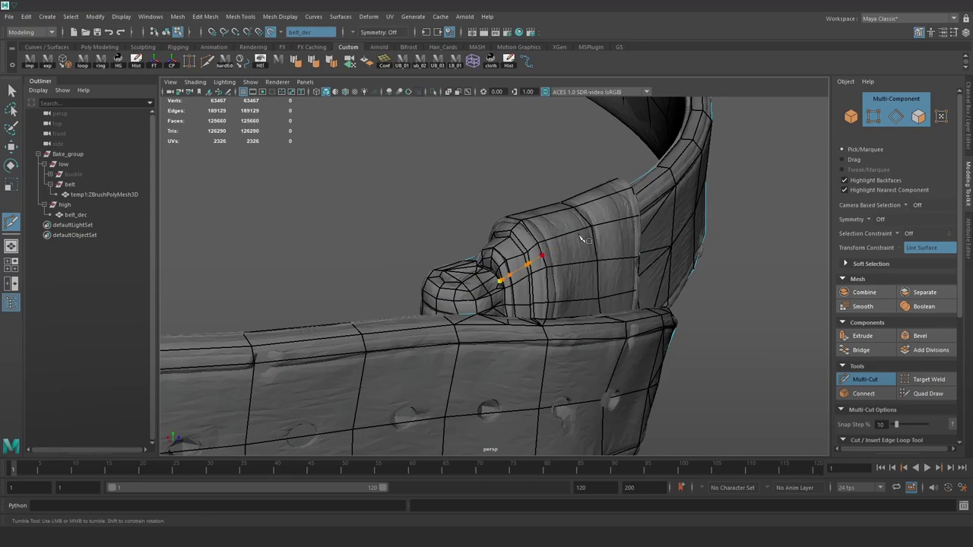
left_click_drag(495, 260, 520, 266, "alt")
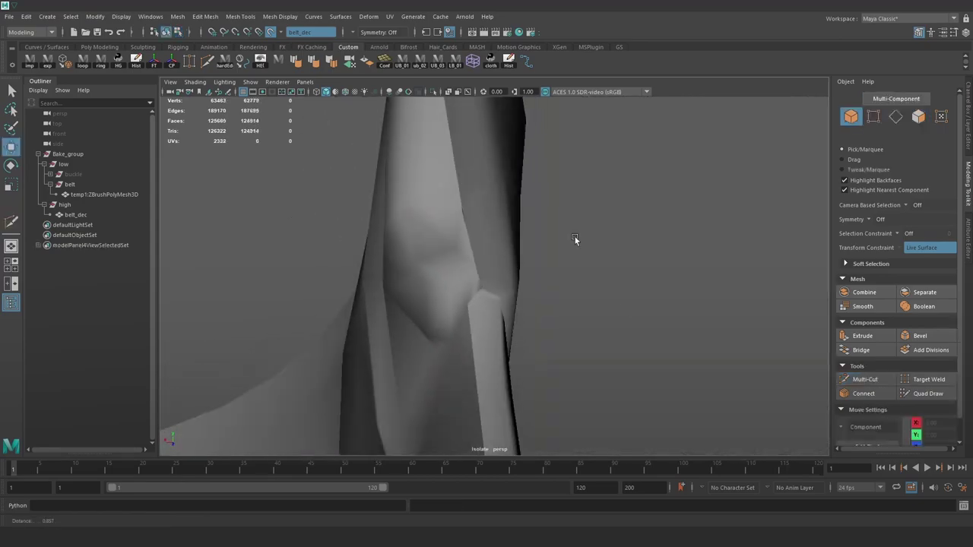
Step: Isolate the low-poly belt and apply Soften/Harden Edges to two edges along the border of the knot's loop
left_click_drag(575, 236, 503, 197, "alt")
left_click(433, 91)
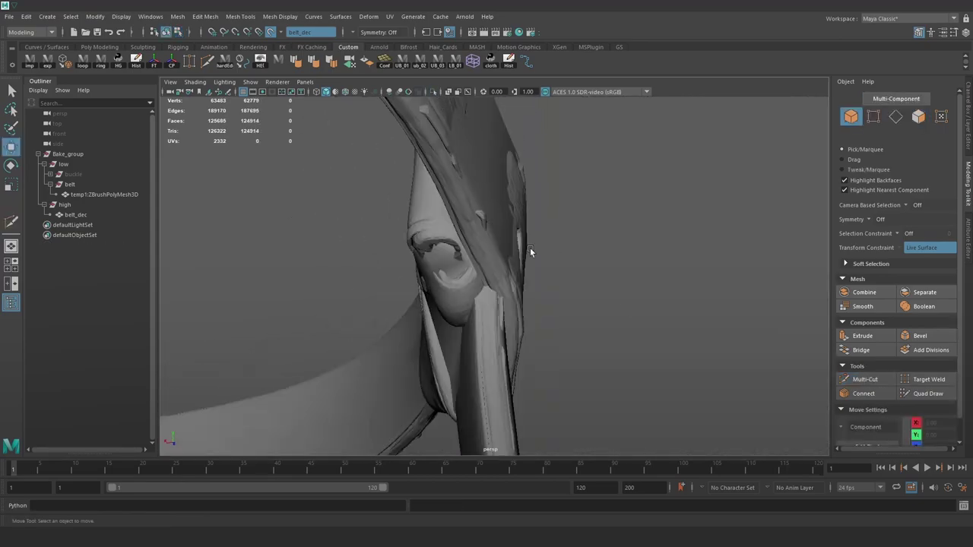
key("ctrl+1")
left_click_drag(487, 303, 448, 219, "alt")
left_click(503, 302)
key("F10")
left_click(451, 301)
left_click(446, 214)
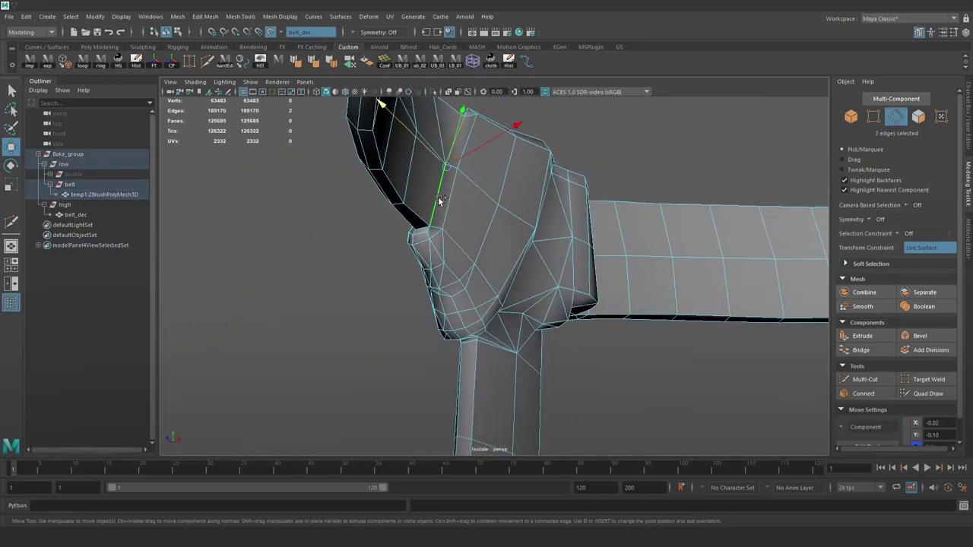
right_click_drag(439, 199, 503, 213, "shift")
key("F8")
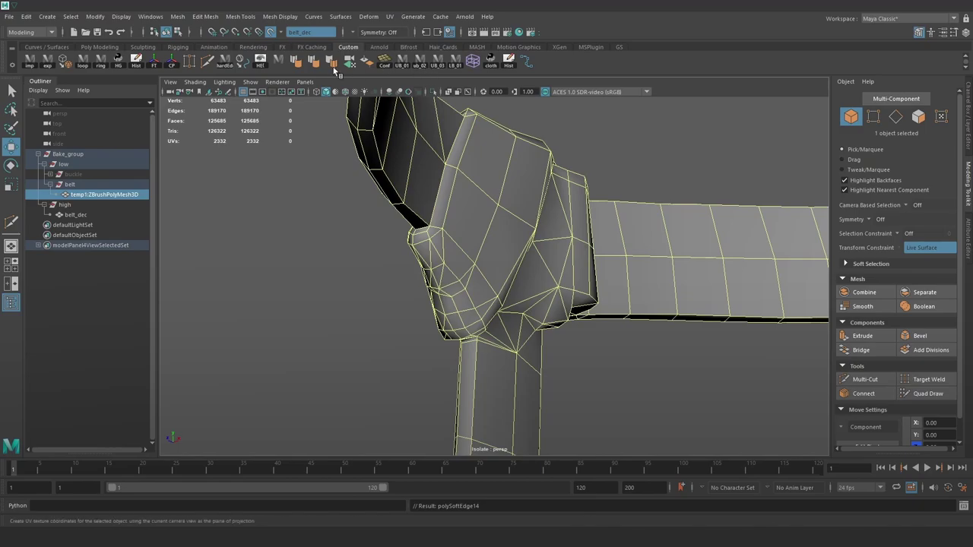
Step: Inspect the shading of the isolated low-poly belt around the knot
left_click(339, 271)
scroll(339, 271, "down", 4)
left_click_drag(342, 272, 480, 260, "alt")
scroll(612, 268, "down", 3)
right_click_drag(479, 257, 567, 211, "alt")
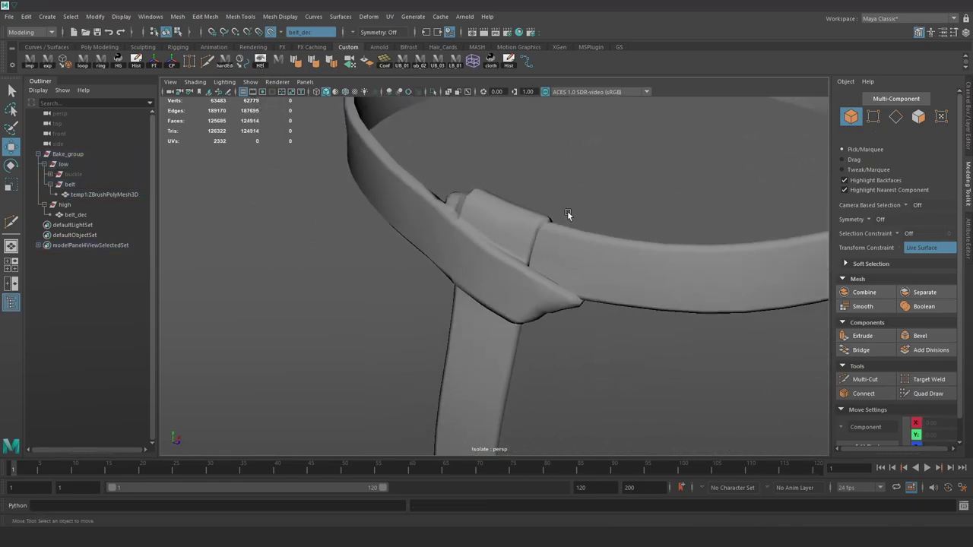
left_click(433, 91)
key("ctrl+z")
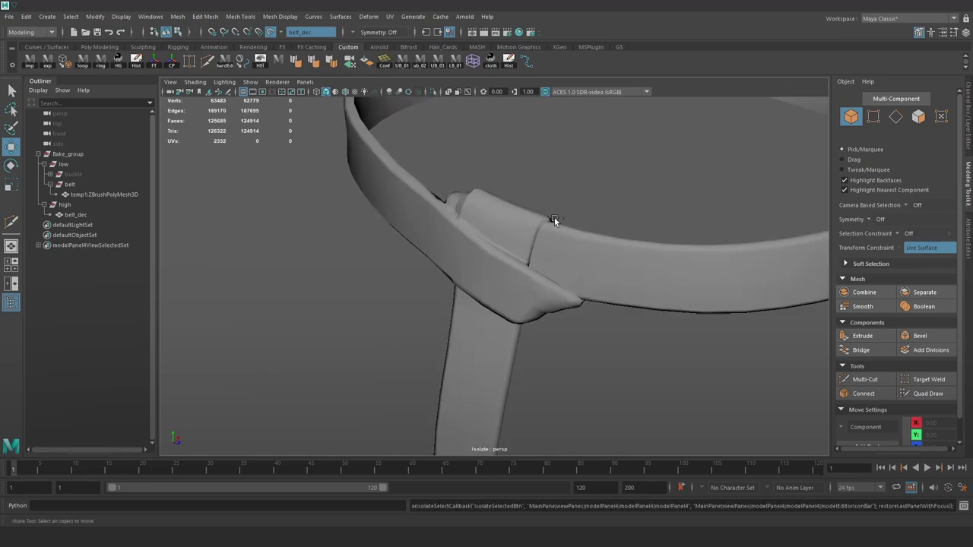
Step: Target Weld surplus low-poly vertices where the rolled fold, the loop and the front strap meet
left_click(494, 243)
middle_click_drag(474, 236, 536, 269, "alt")
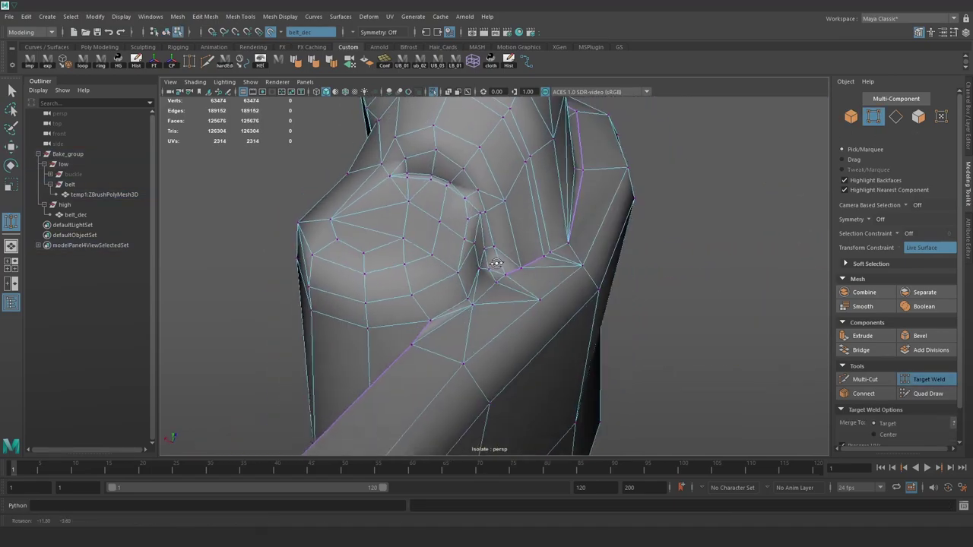
left_click_drag(495, 263, 524, 267, "alt")
left_click_drag(525, 268, 472, 272, "alt")
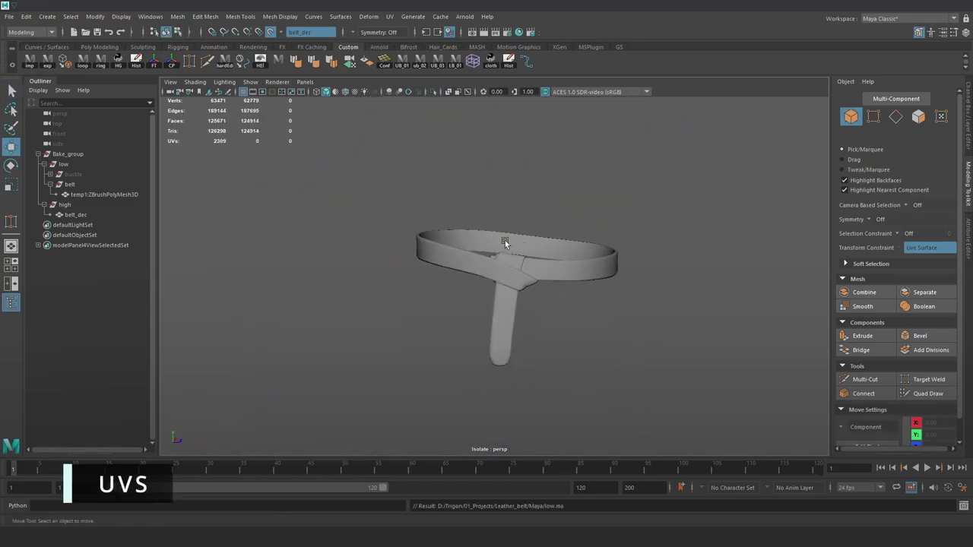
Step: Select the whole low-poly belt and open its UVs in the UV Editor
right_click_drag(505, 240, 533, 282, "alt")
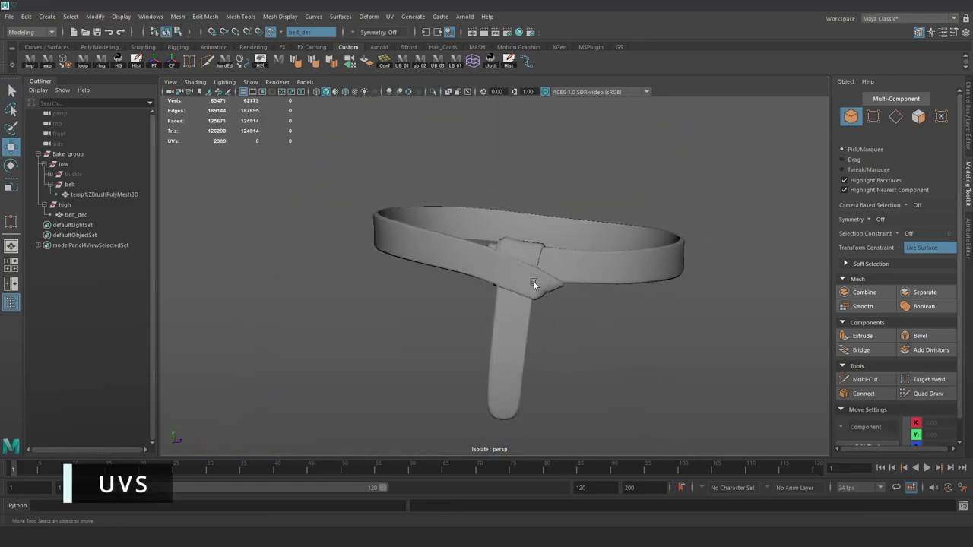
left_click(534, 282)
middle_click_drag(534, 282, 510, 271, "alt")
right_click_drag(511, 271, 526, 278, "alt")
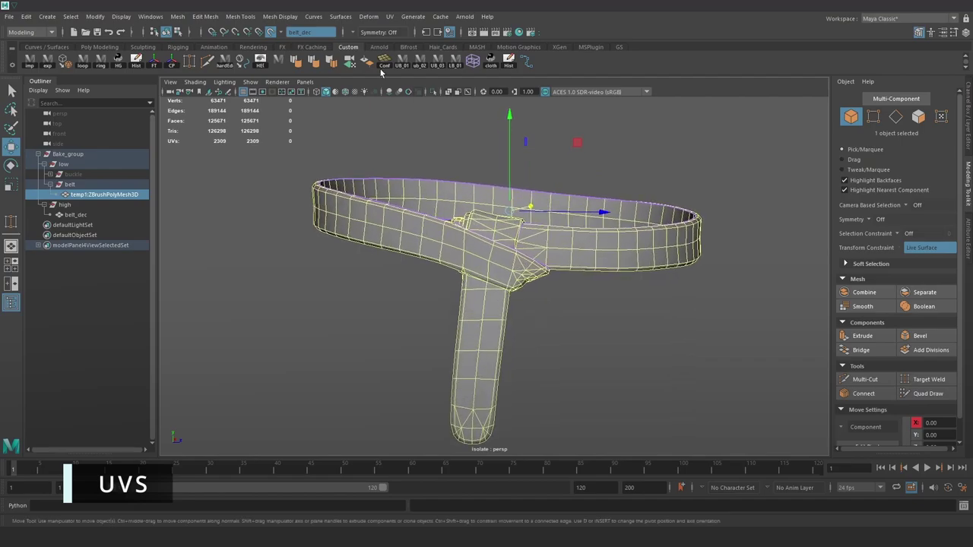
left_click(389, 17)
left_click(414, 28)
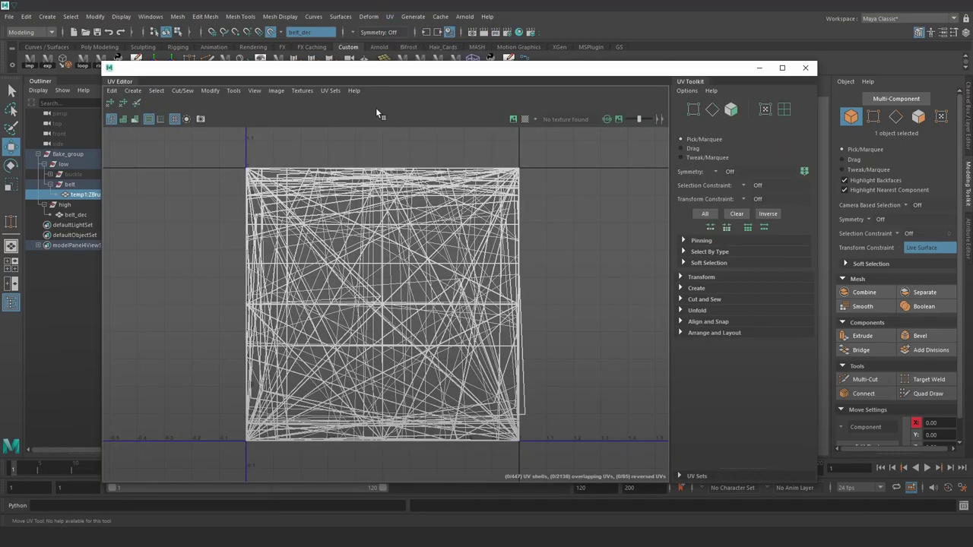
Step: Place the UV Editor beside the model and replace the belt's scrambled UVs with a single planar projection
left_click_drag(326, 70, 690, 87)
right_click_drag(440, 237, 420, 196, "alt")
middle_click_drag(421, 196, 320, 189, "alt")
right_click_drag(368, 228, 372, 255)
double_click(380, 253)
right_click_drag(703, 249, 760, 246, "shift")
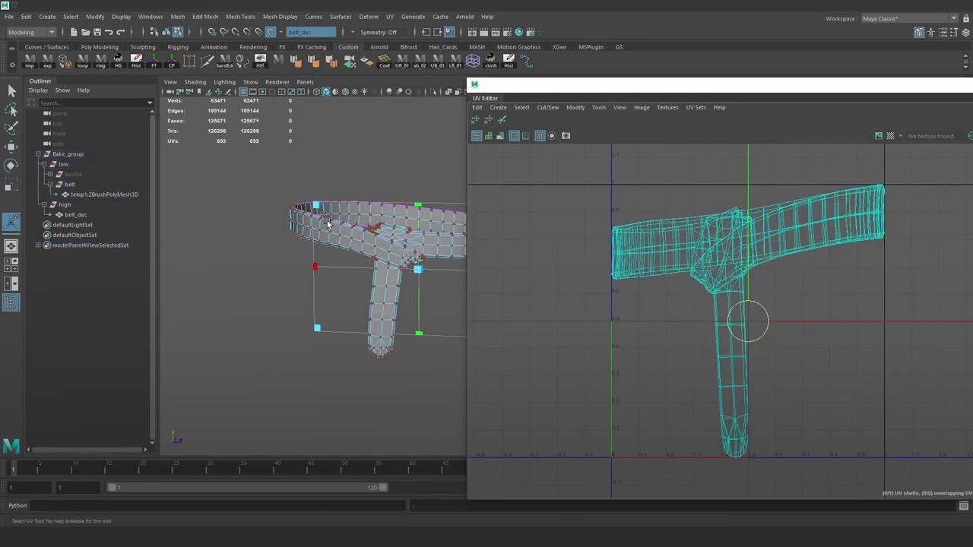
Step: Select the low-poly belt's hard edges and cut its UVs along them
key("q")
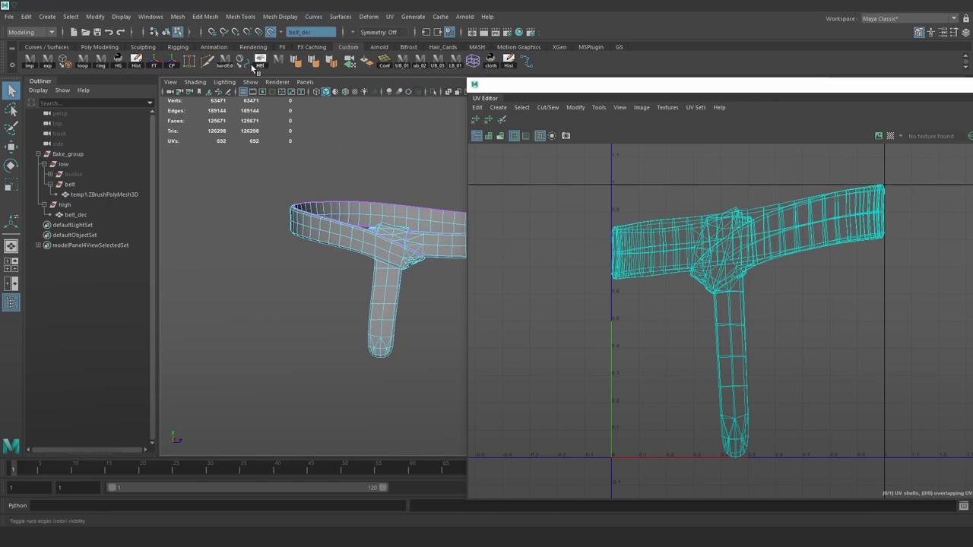
left_click(227, 62)
right_click_drag(706, 202, 681, 238)
right_click_drag(681, 240, 718, 240)
Step: Select all the belt's UVs and unwrap the strap shells into flat strips with the Unfold UV Tool
scroll(739, 285, "down", 4)
left_click_drag(872, 397, 556, 166)
left_click(501, 120)
left_click(733, 308)
mouse_move(734, 312)
left_mouse_down()
mouse_move(726, 321)
mouse_move(735, 323)
mouse_move(731, 316)
left_mouse_up()
scroll(721, 299, "down", 10)
scroll(699, 286, "down", 2)
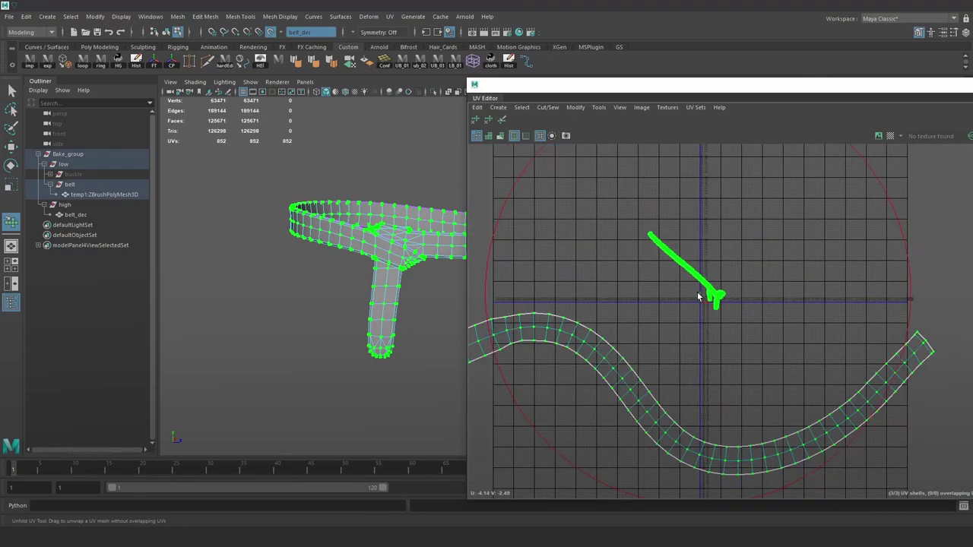
scroll(699, 296, "down", 3)
left_click_drag(718, 323, 695, 299)
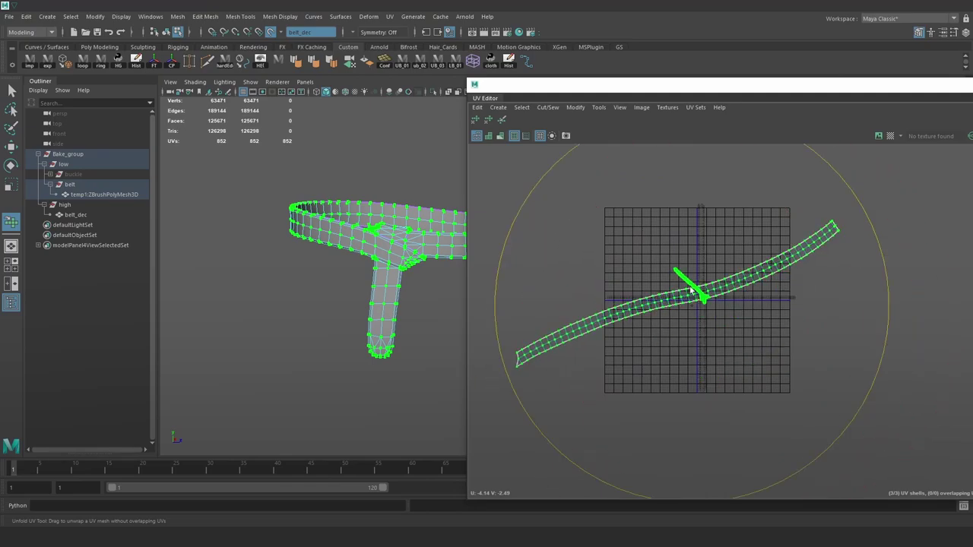
Step: Lay out the unfolded belt shells within the 0–1 UV tile and frame them
key("w")
right_click_drag(704, 235, 637, 272, "shift")
key("f")
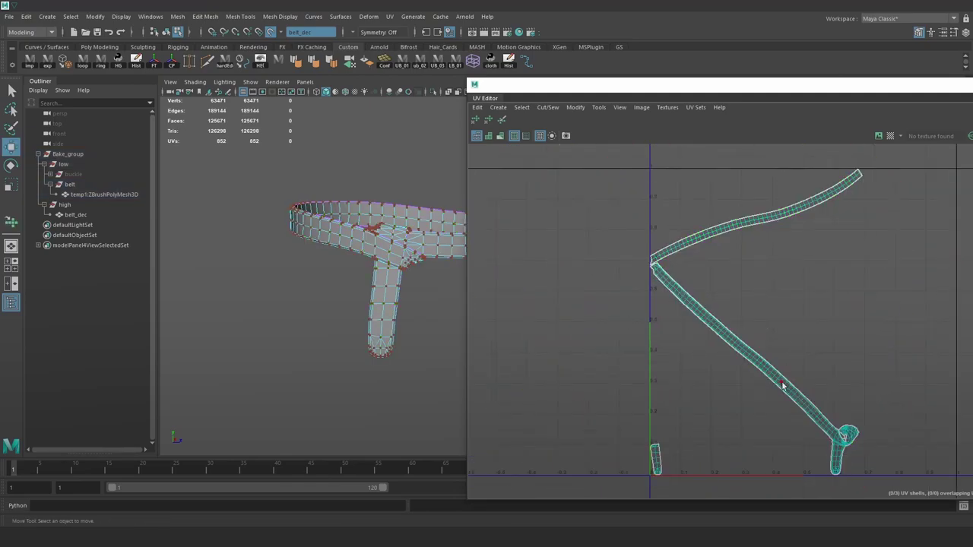
Step: Rotate the long UV shell containing the knot until it lies horizontal and shift it inside the UV tile
left_click(782, 385)
key("e")
left_click_drag(837, 271, 750, 258)
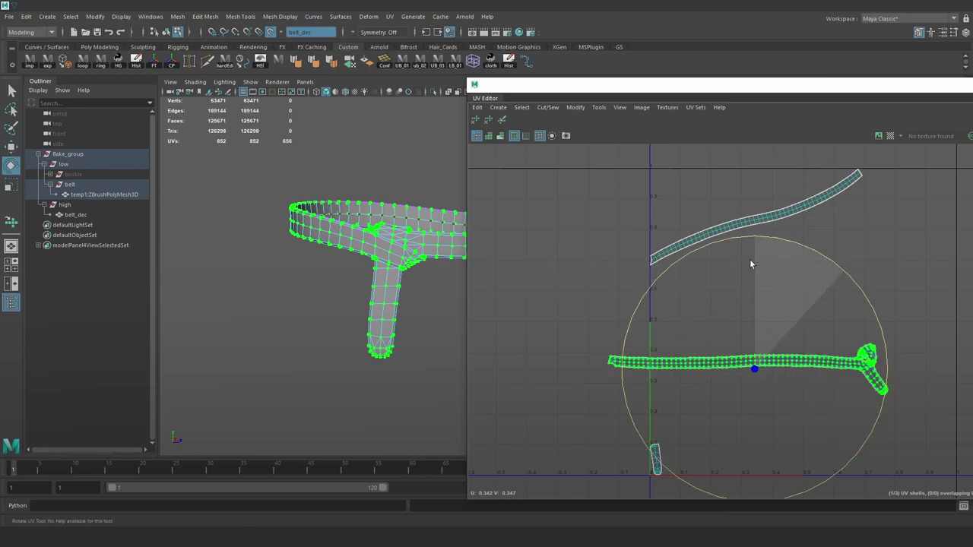
key("w")
left_click_drag(756, 367, 818, 368)
Step: Move the curved inner-strap UV shell down, closer to the horizontal knot shell
left_click(732, 230)
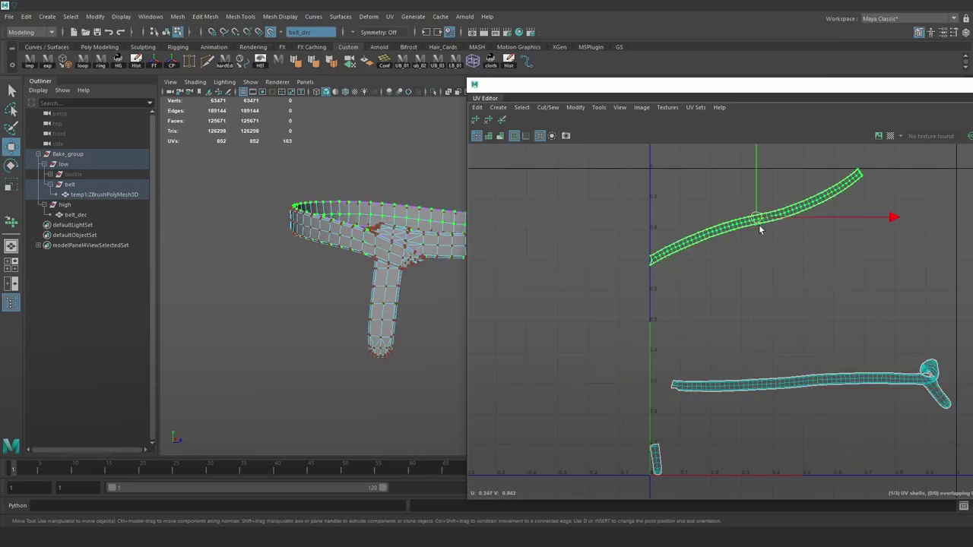
left_click_drag(759, 225, 786, 278)
left_click(792, 291)
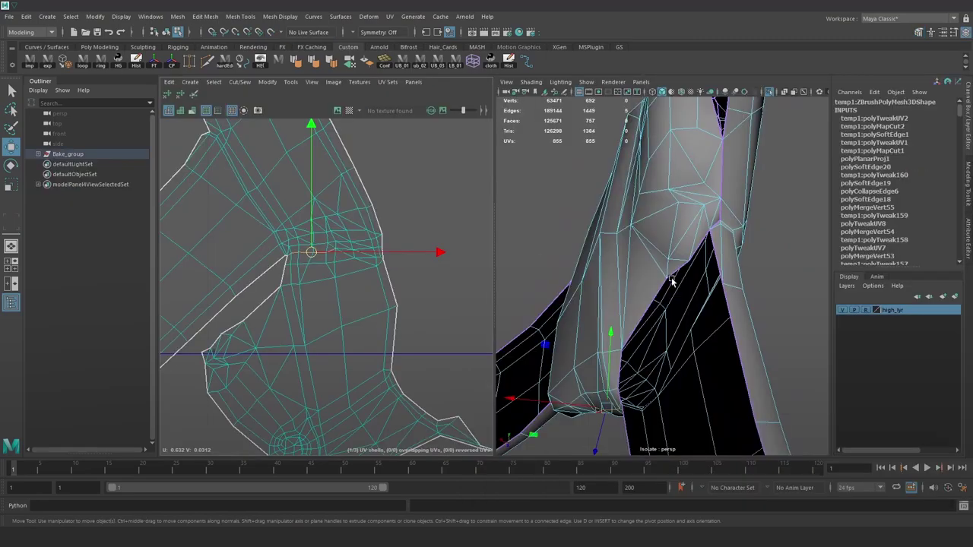
Step: Select the edge loop around the end of the belt's knot and cut the UVs along it
mouse_move(671, 281)
left_mouse_down("alt")
mouse_move(753, 272)
mouse_move(680, 296)
mouse_move(688, 286)
left_mouse_up("alt")
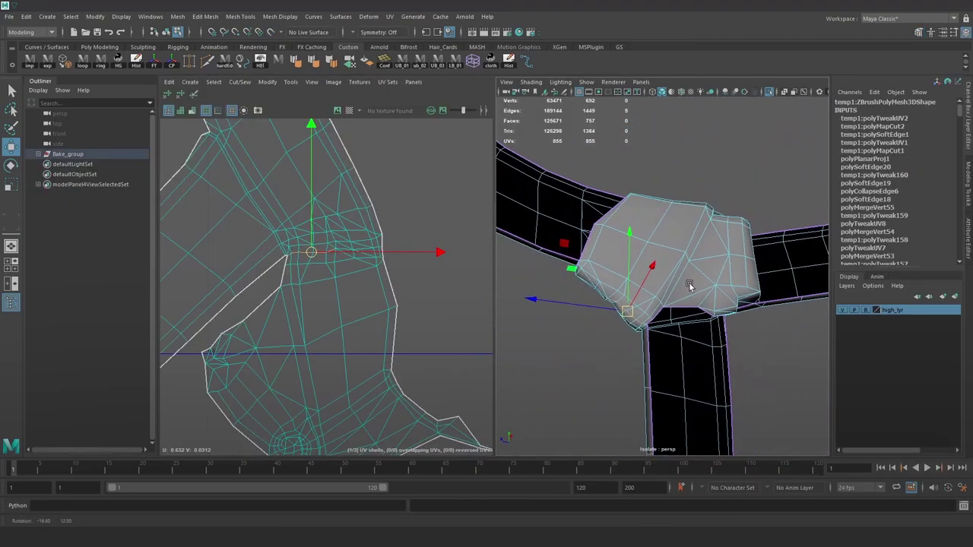
left_click(613, 275)
scroll(625, 283, "up", 6)
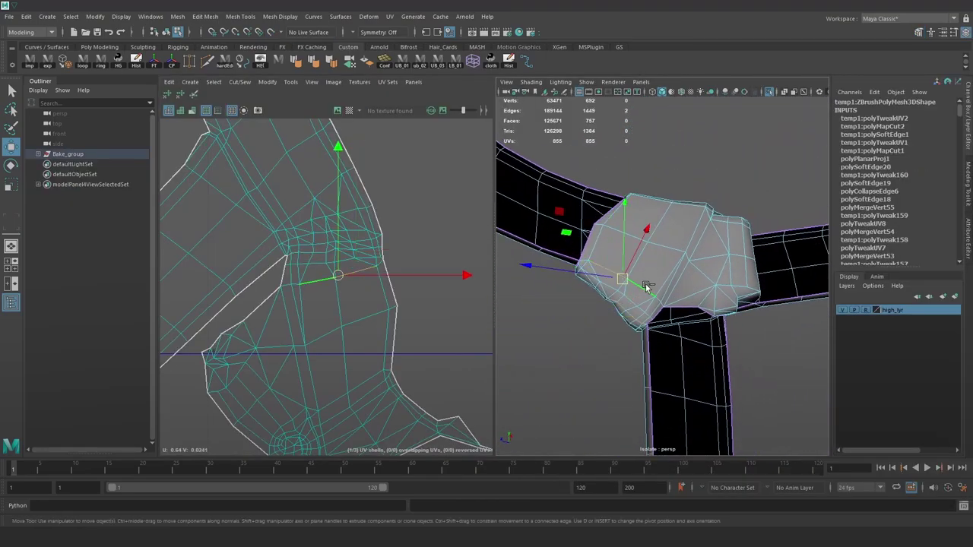
left_click(632, 335, "shift")
left_click(632, 336, "shift")
left_click_drag(646, 287, 680, 278, "alt")
left_click_drag(593, 289, 597, 308, "alt")
left_click(576, 317, "shift")
right_click_drag(376, 218, 400, 242, "shift")
Step: Select the separated knot UV shell and move it clear of the strap shell along U
scroll(380, 281, "down", 8)
double_click(358, 326)
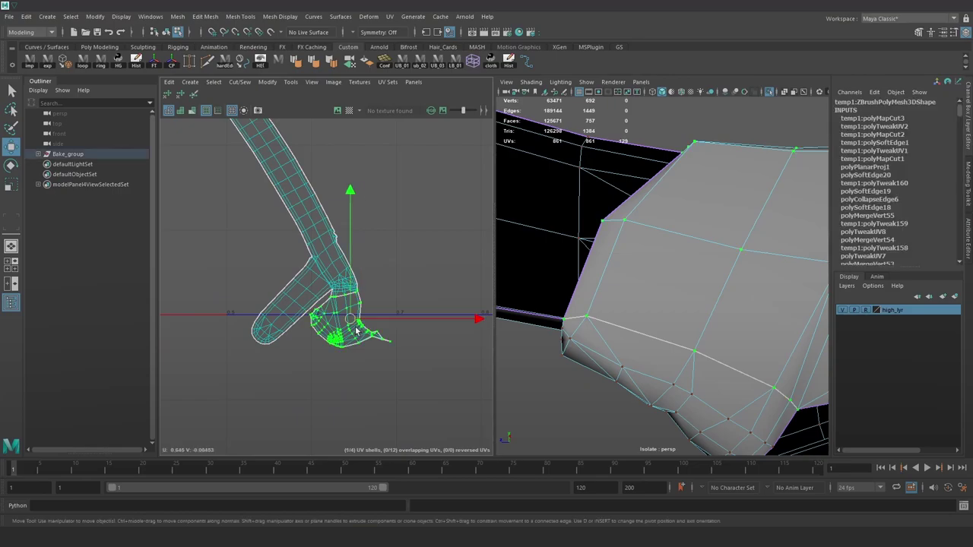
left_click_drag(351, 319, 452, 325)
scroll(654, 263, "down", 5)
left_click_drag(678, 252, 688, 243, "alt")
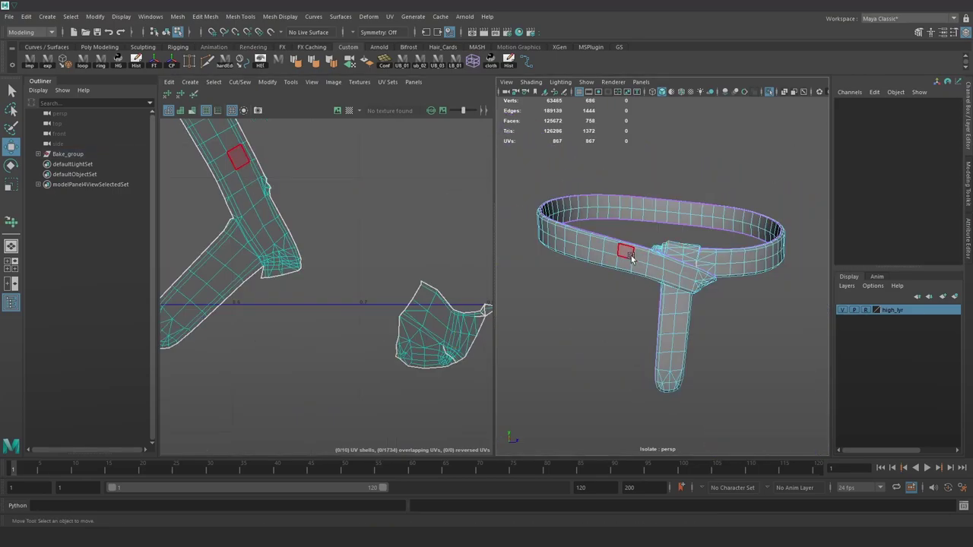
Step: Select the whole detached knot shell and unwrap it with the Unfold UV Tool
right_click_drag(455, 332, 492, 331)
double_click(452, 332)
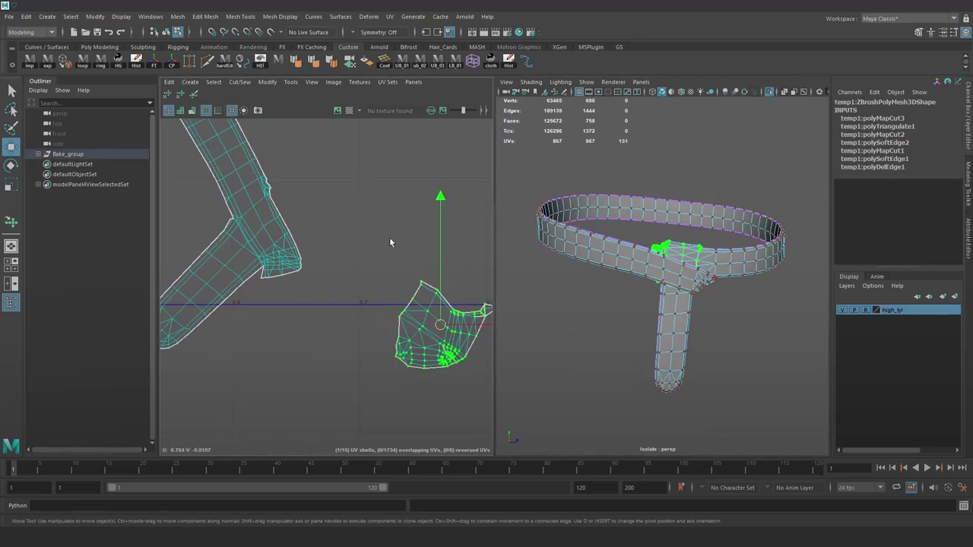
left_click(194, 94)
left_click_drag(378, 270, 417, 289)
scroll(473, 333, "up", 2)
key("w")
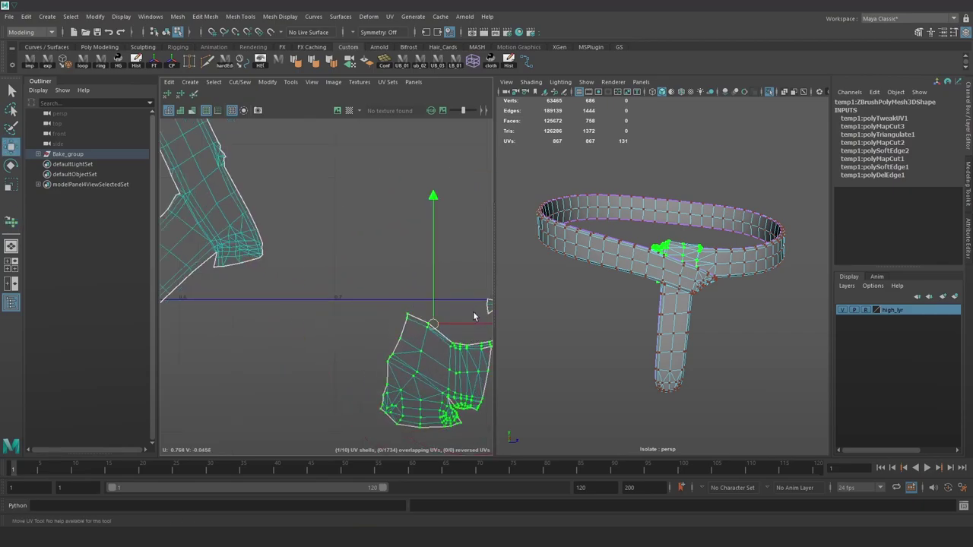
Step: Select the tiny UV shell beside the knot shell and frame its faces on the belt to examine where it belongs
middle_click_drag(474, 301, 389, 283, "alt")
right_click_drag(394, 283, 394, 309)
double_click(408, 290)
key("f")
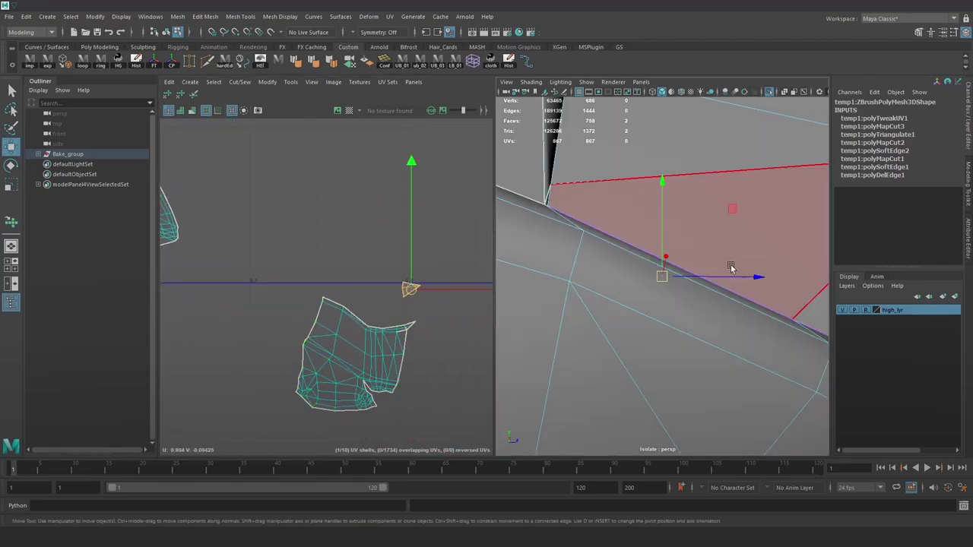
left_click_drag(731, 265, 658, 295, "alt")
key("3")
key("1")
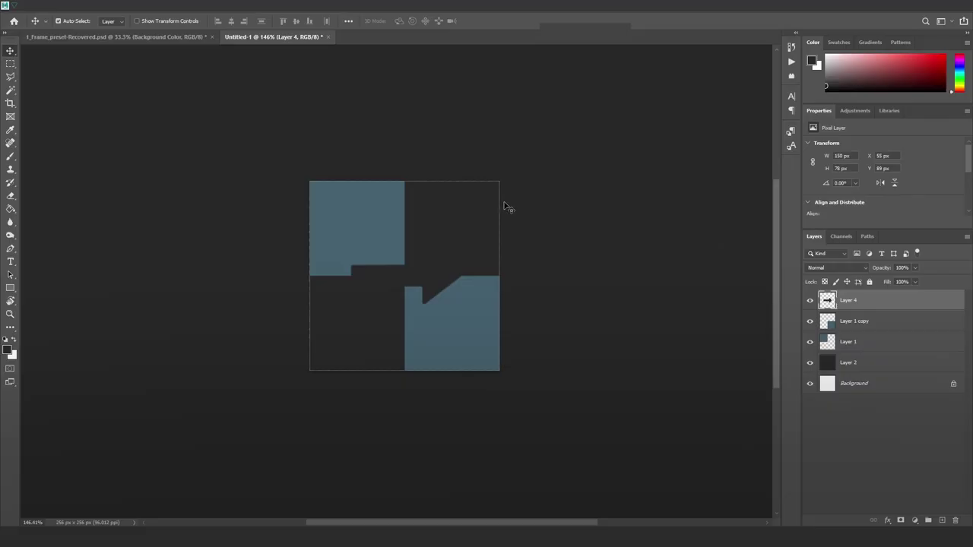
Step: In Photoshop, rotate the checker's arrow to point upward and add a Color Overlay to its copy in the lower-left square
key("ctrl+t")
left_click_drag(503, 252, 448, 210)
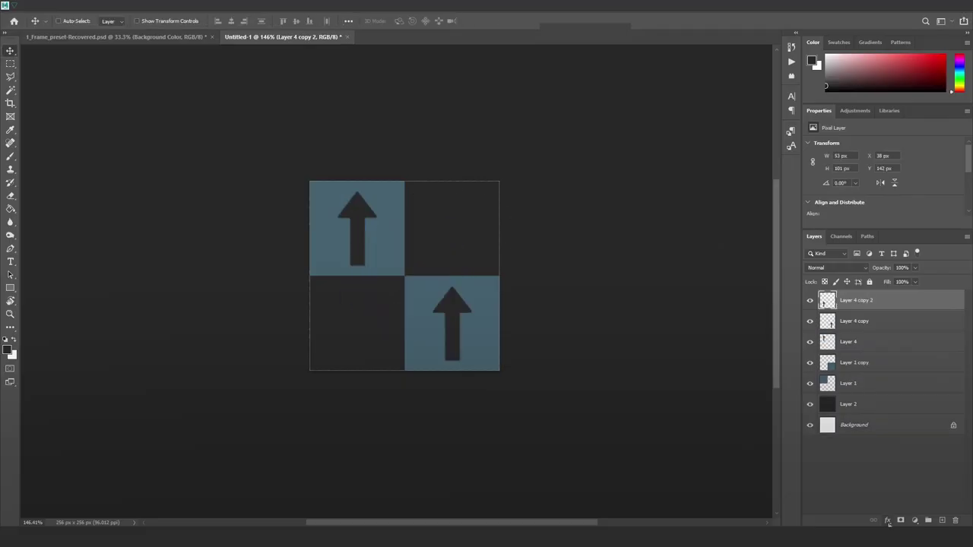
left_click(886, 520)
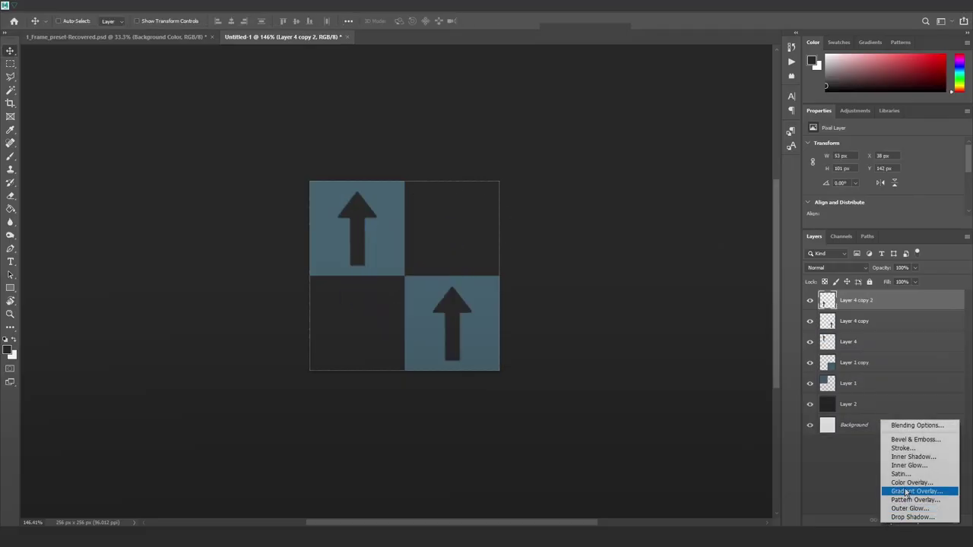
left_click(905, 483)
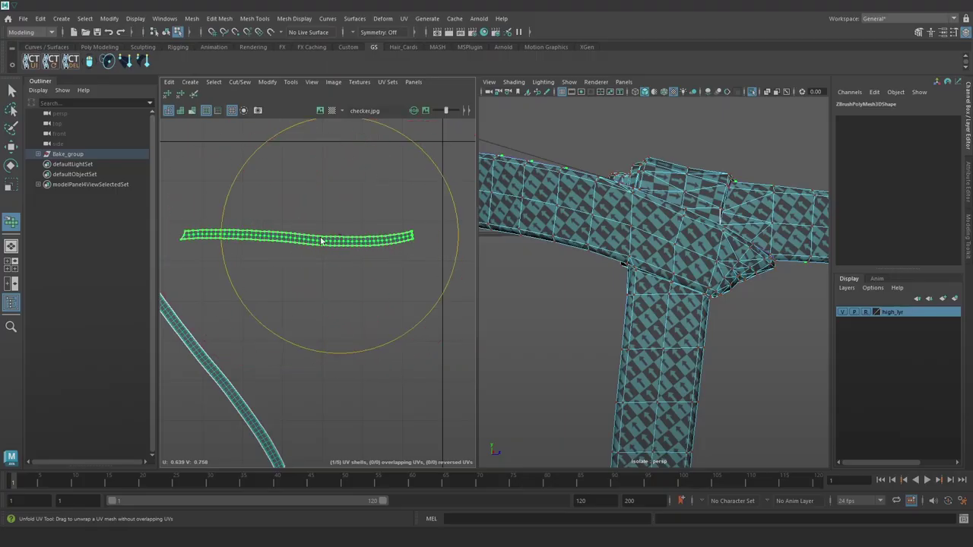
Step: Flatten the lower border of the horizontal inner-strap UV shell into a straight line and unfold the whole shell
key("w")
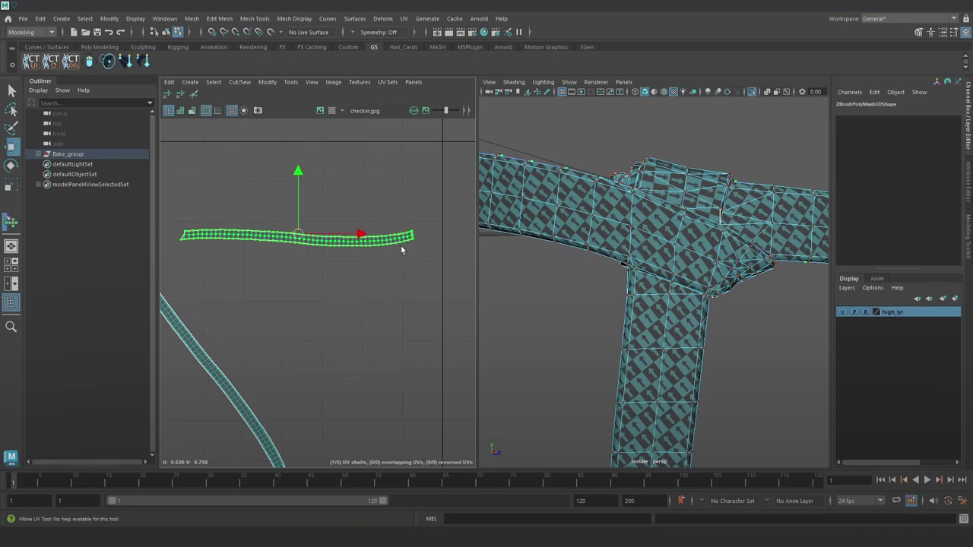
left_click(412, 240)
double_click(174, 243, "shift")
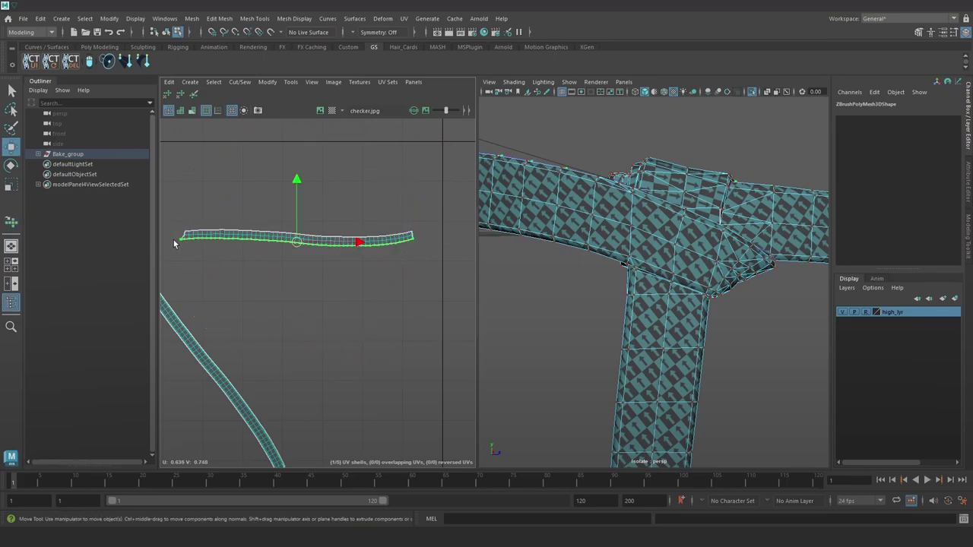
key("r")
left_click_drag(297, 183, 319, 393)
left_click_drag(437, 259, 149, 194)
left_click(192, 94)
left_click_drag(156, 238, 438, 241)
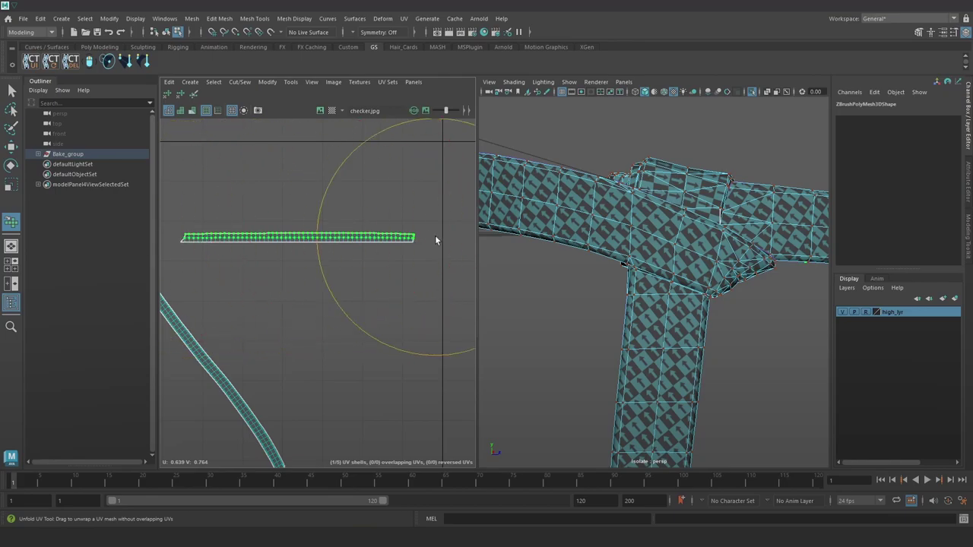
Step: Flatten the inner-strap shell's upper border, then unfold the shell along its length instead of across it
key("w")
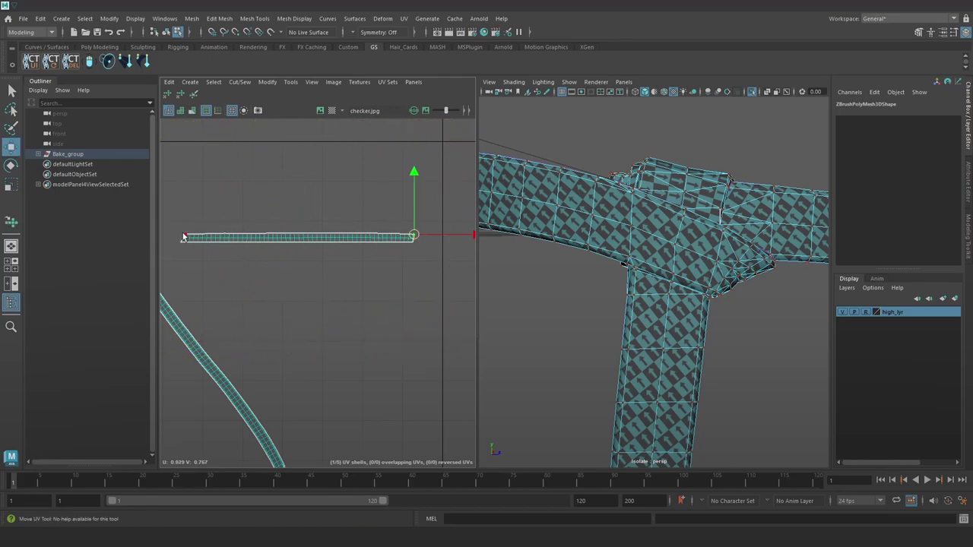
key("r")
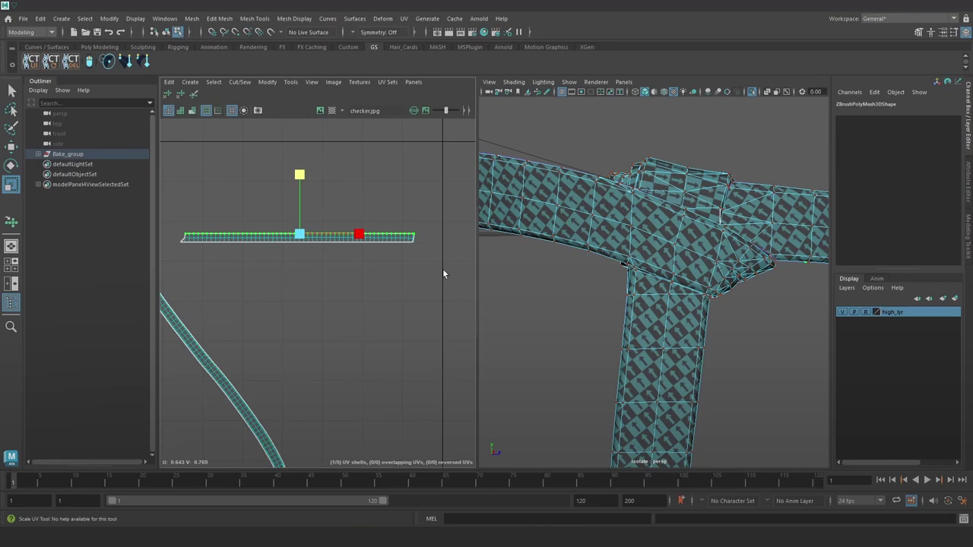
left_click_drag(155, 213, 156, 213)
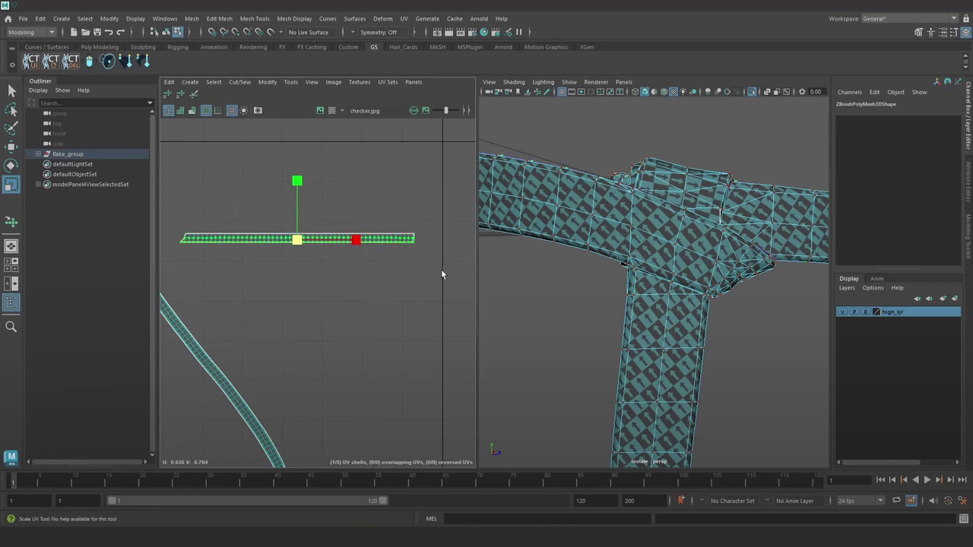
key("ctrl+z")
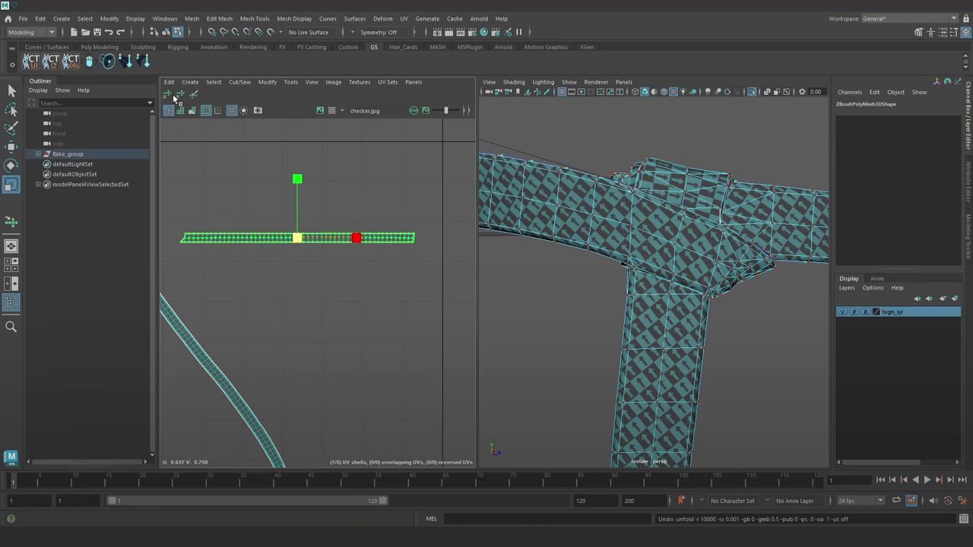
left_click(168, 95)
Step: Straighten the slanted right end of the inner-strap UV shell by scaling its end UVs flat along U
scroll(416, 240, "up", 2)
scroll(418, 223, "up", 2)
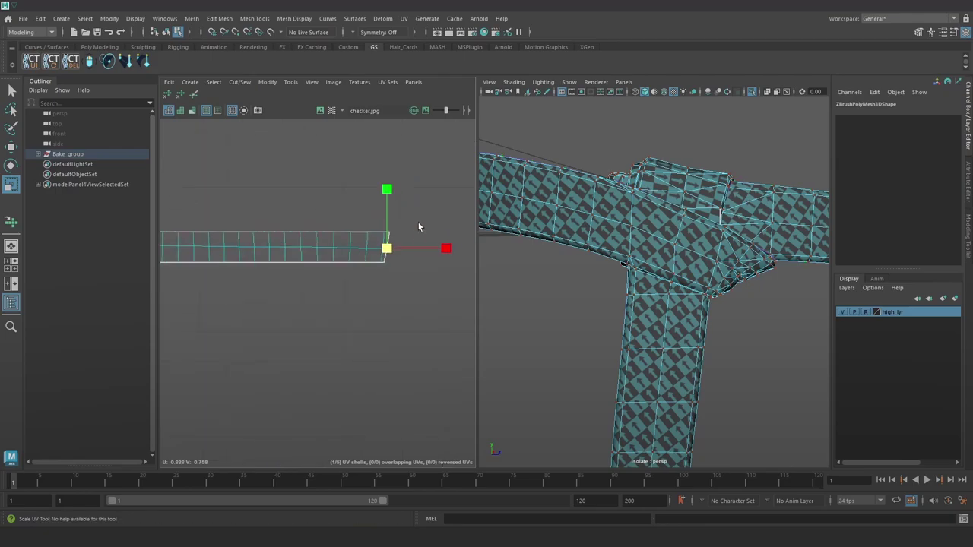
key("r")
left_click(386, 264, "shift")
left_click_drag(443, 248, 273, 244)
Step: Select the UVs of the inner-strap shell's right end section and unfold them along the strip's length
scroll(333, 255, "down", 4)
middle_click_drag(334, 251, 242, 264, "alt")
left_click_drag(478, 317, 478, 318)
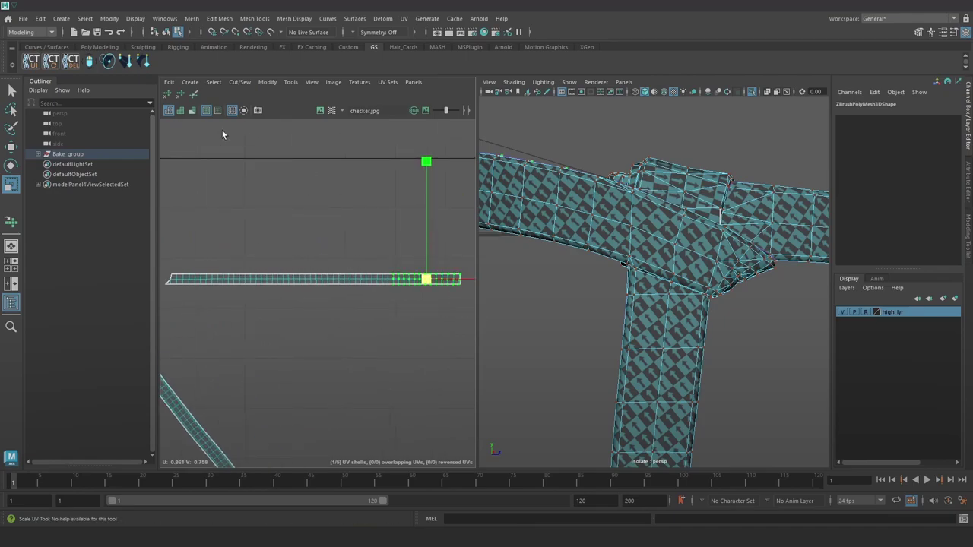
left_click(168, 94)
scroll(272, 282, "up", 5)
scroll(263, 272, "down", 3)
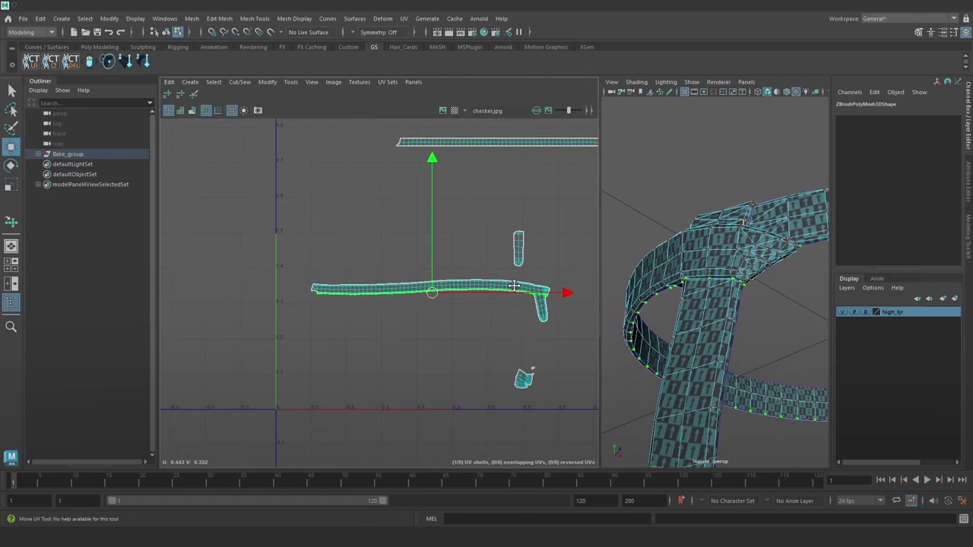
Step: Flatten the lower border of the long knot-strap UV shell, select the whole shell and start the Unfold UV Tool
middle_click_drag(514, 285, 434, 285, "alt")
key("r")
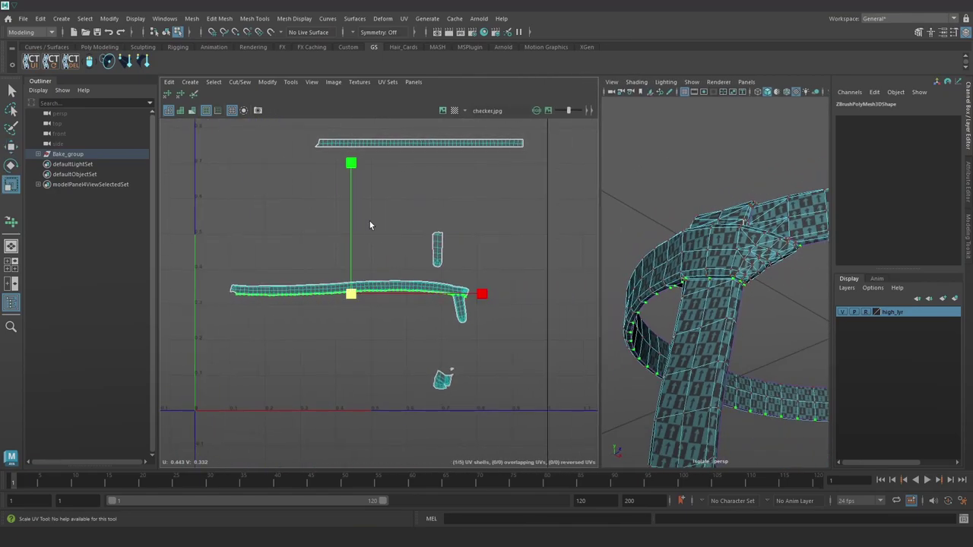
left_click_drag(349, 207, 373, 469)
left_click_drag(516, 346, 204, 278)
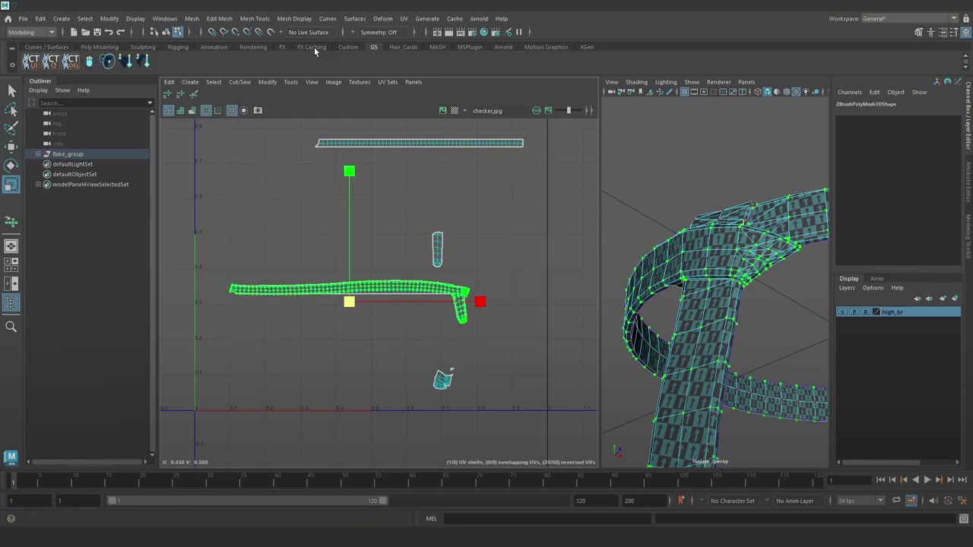
left_click(346, 47)
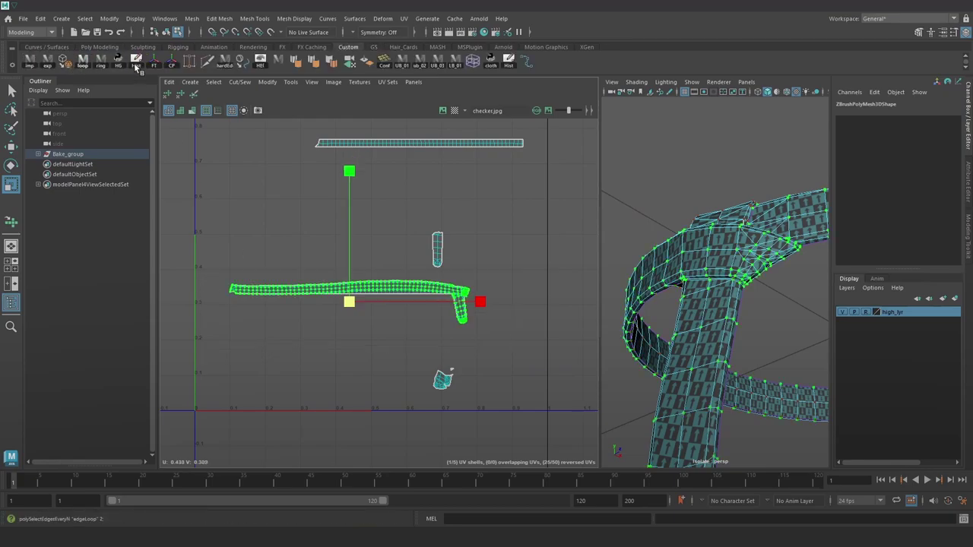
left_click(195, 93)
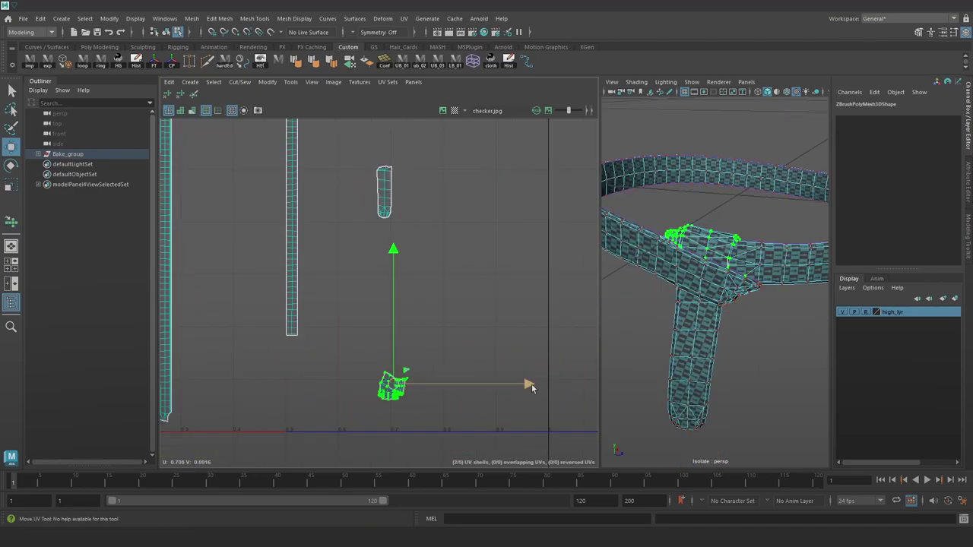
Step: Select the detached knot's UV shell, check its checker arrows on the belt, and rotate the shell to correct their direction
left_click(464, 361)
left_click(390, 385)
key("f")
right_click_drag(680, 272, 769, 368, "alt")
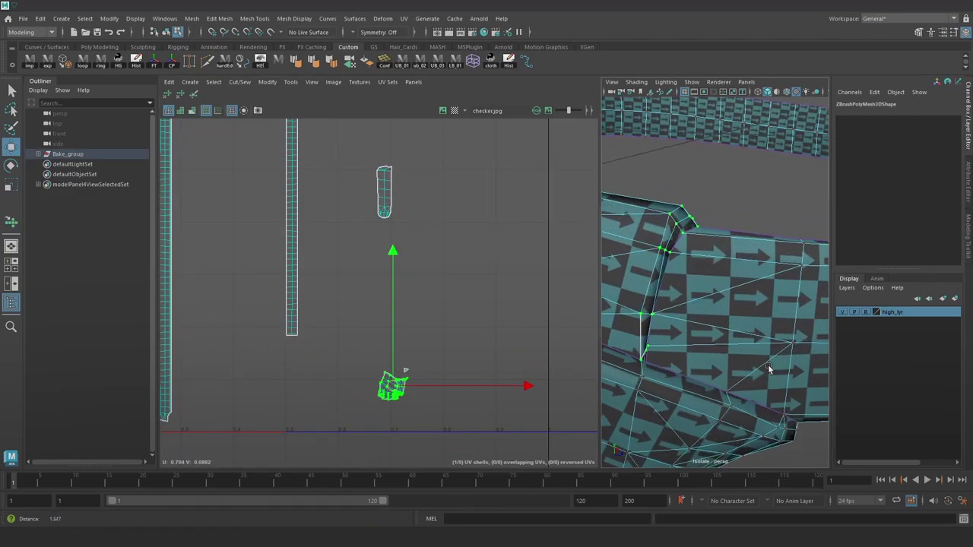
left_click_drag(768, 368, 785, 325, "alt")
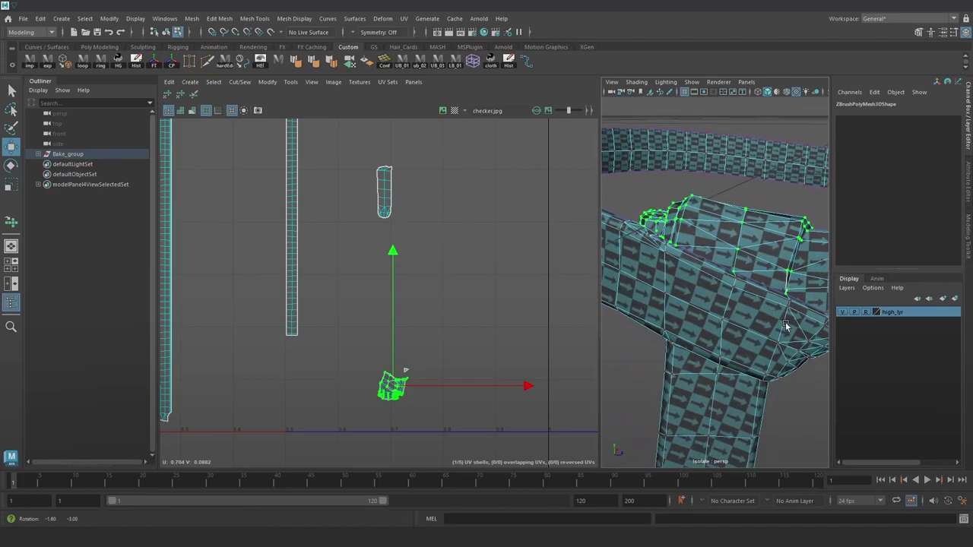
key("e")
left_click_drag(458, 276, 310, 304)
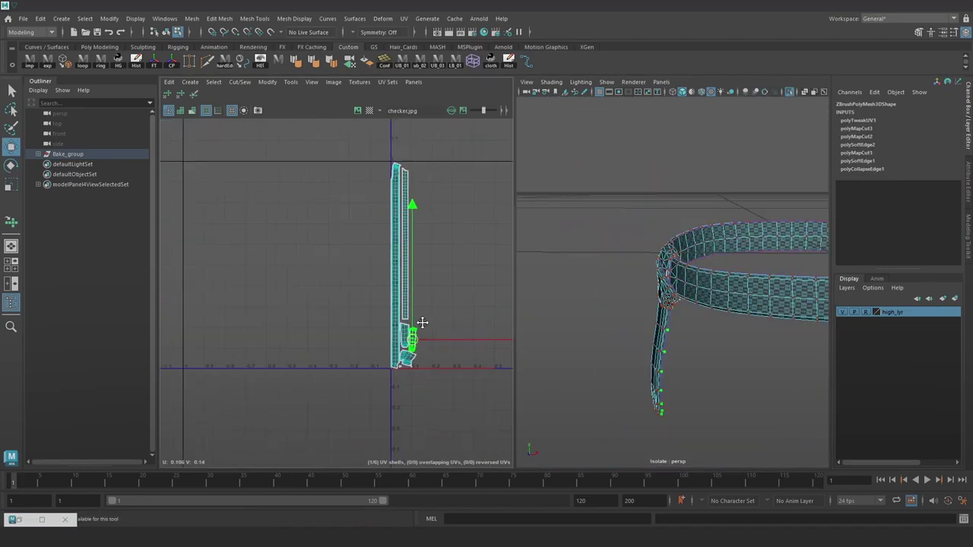
Step: Clear the UV selection, check the packed belt shells, and select the belt as a whole object
left_click_drag(421, 323, 419, 327, "alt")
scroll(407, 316, "up", 2)
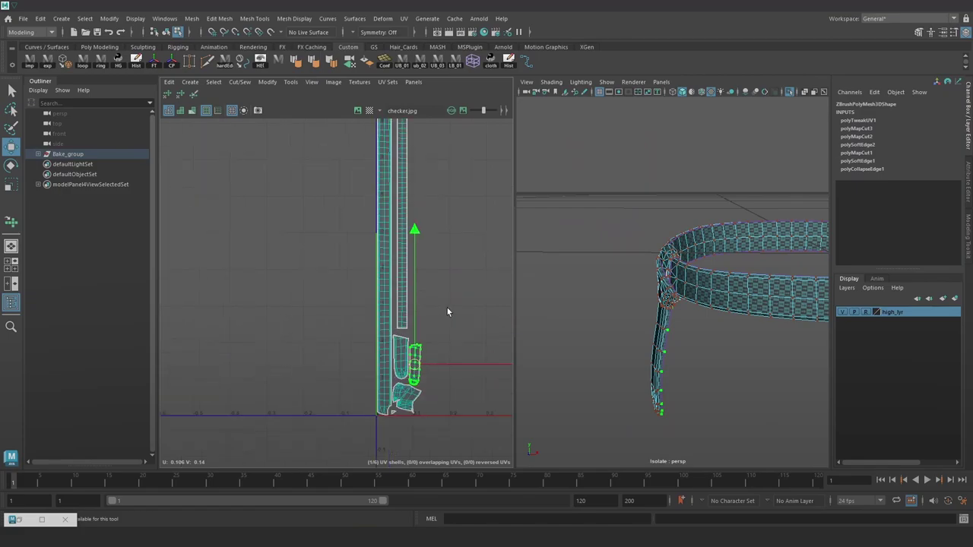
left_click(447, 308)
scroll(398, 353, "down", 2)
left_click_drag(617, 279, 647, 267, "alt")
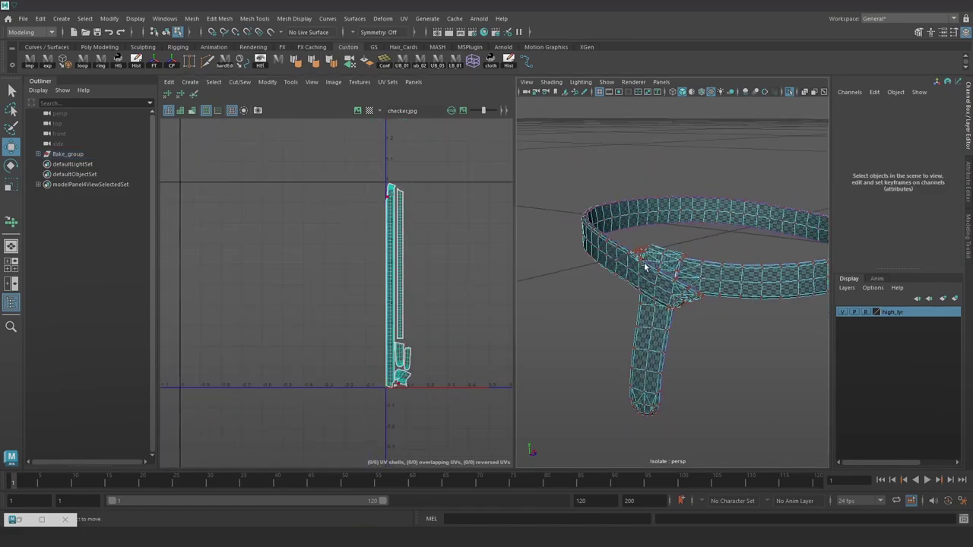
right_click_drag(646, 267, 664, 238)
left_click_drag(665, 239, 706, 254, "alt")
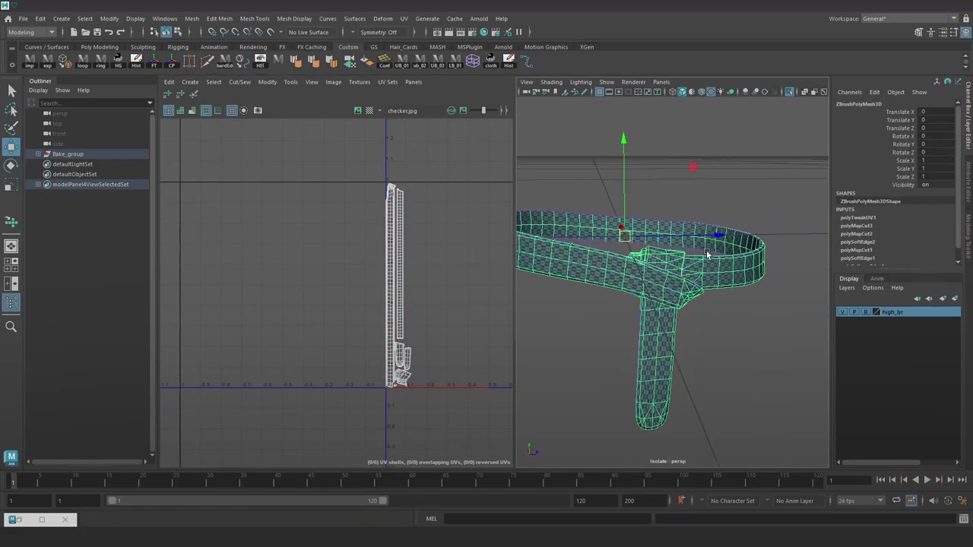
left_click(25, 20)
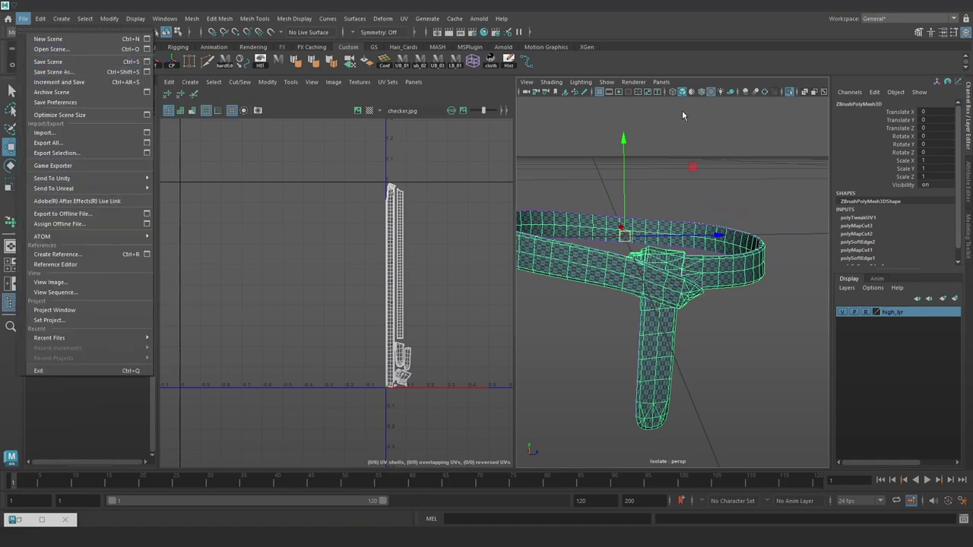
left_click(591, 191)
left_click(596, 258)
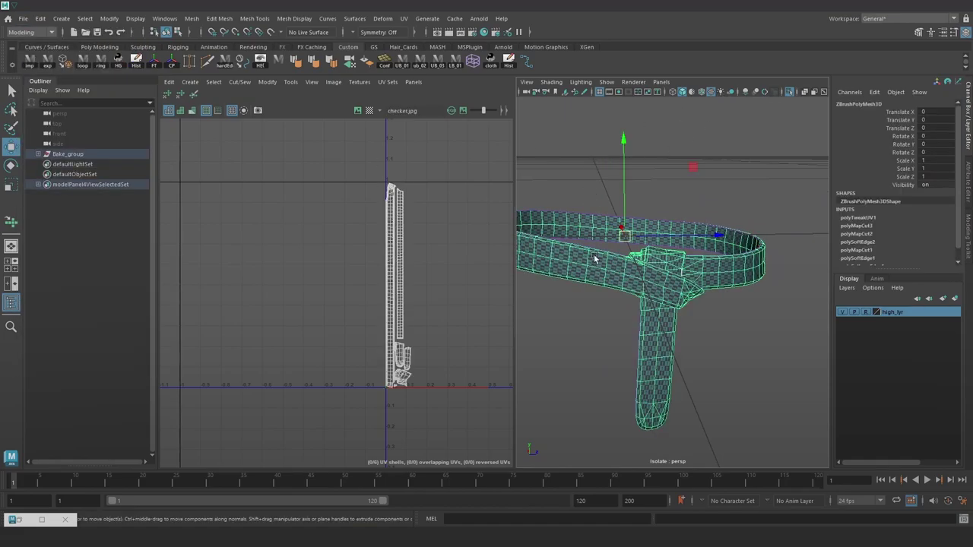
Step: Assign a new Blinn material to the selected belt
key("space")
left_click(547, 330)
mouse_move(589, 380)
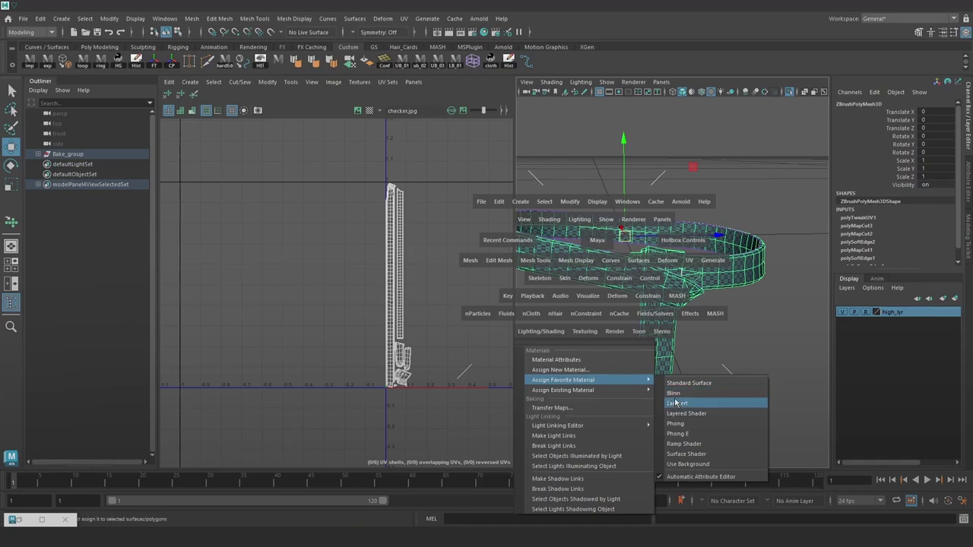
left_click(681, 395)
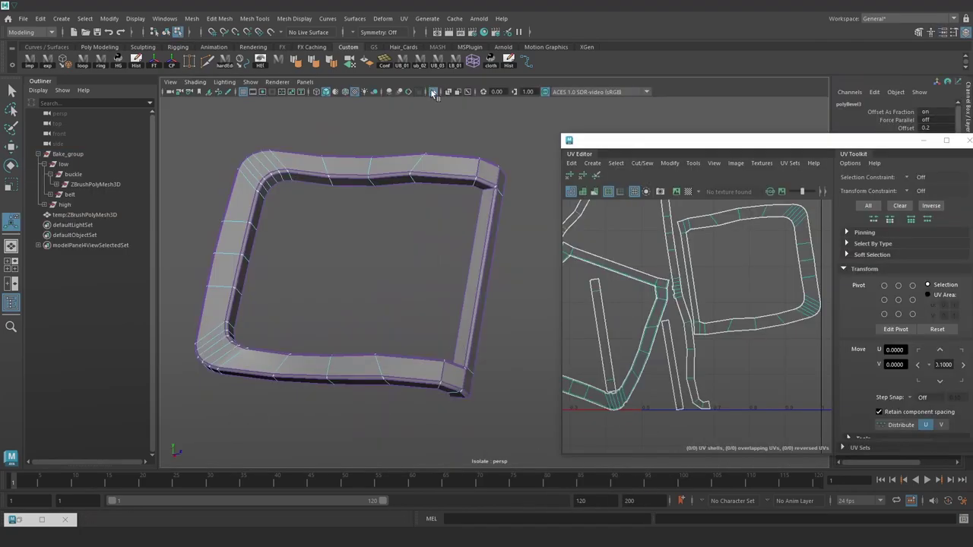
Step: Display the UVs of the whole low group together and arrange the belt, buckle and stick shells in the UV space
left_click(432, 92)
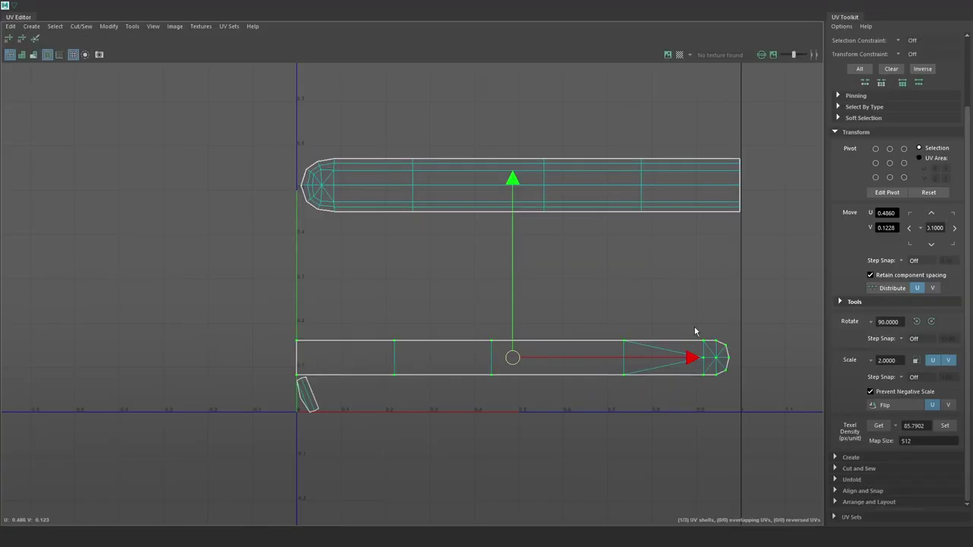
right_click_drag(694, 320, 826, 294, "shift")
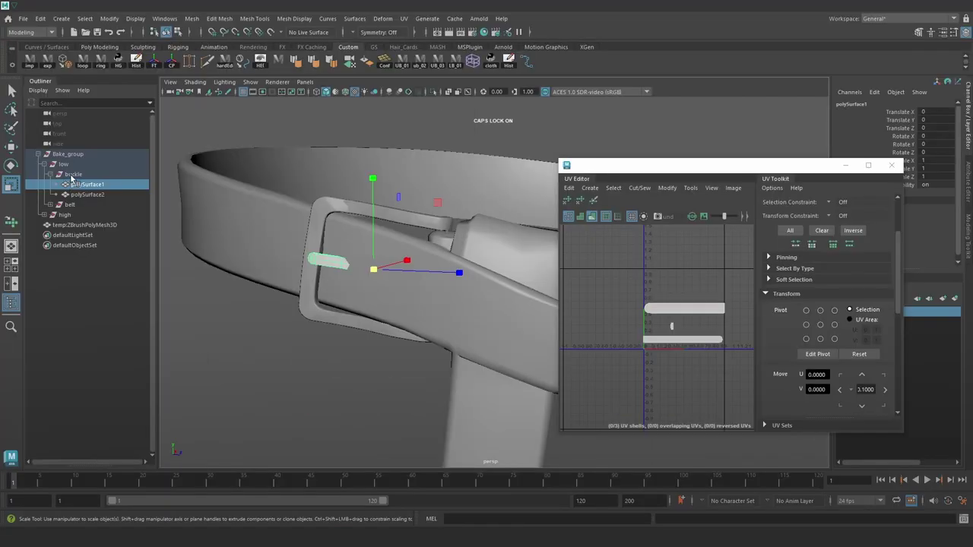
left_click(65, 164)
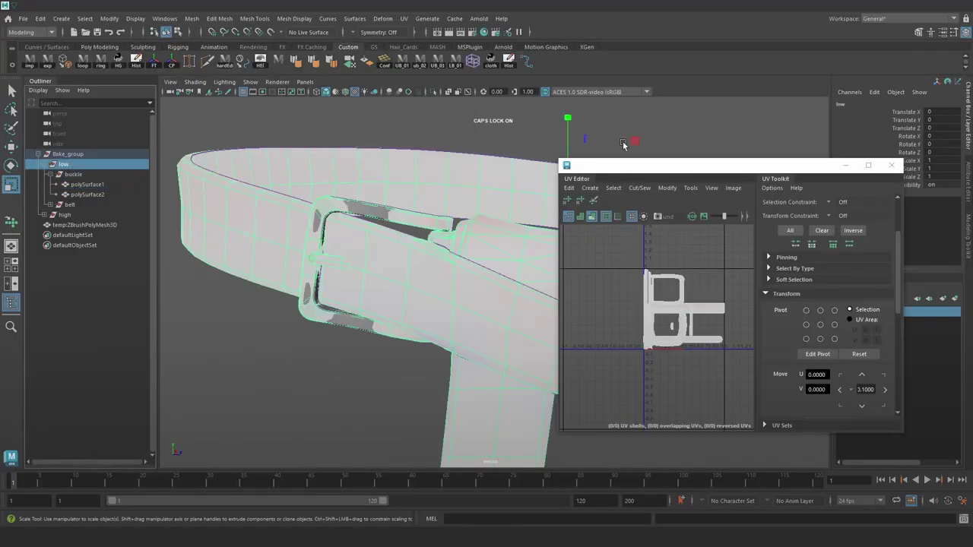
left_click(868, 165)
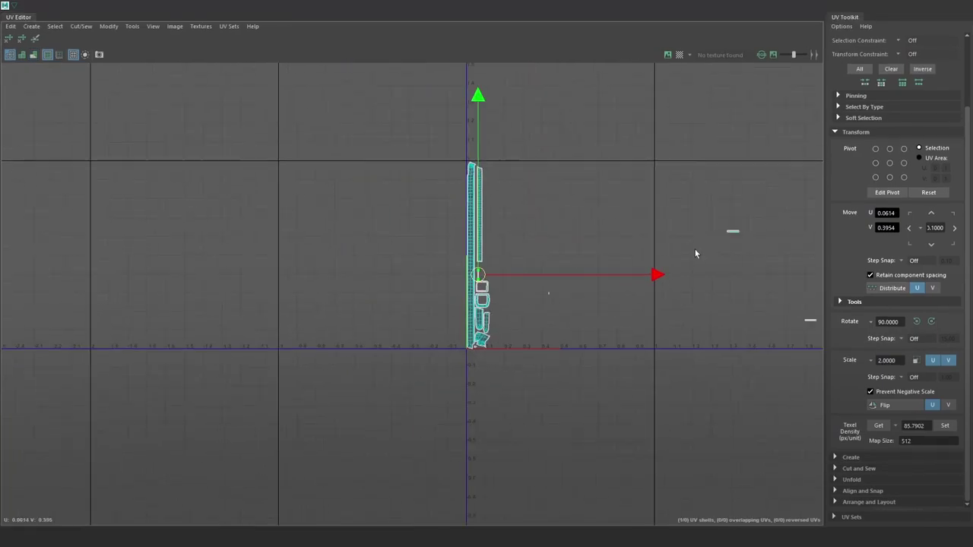
left_click(651, 340)
left_click_drag(651, 338, 325, 290)
scroll(325, 291, "up", 3)
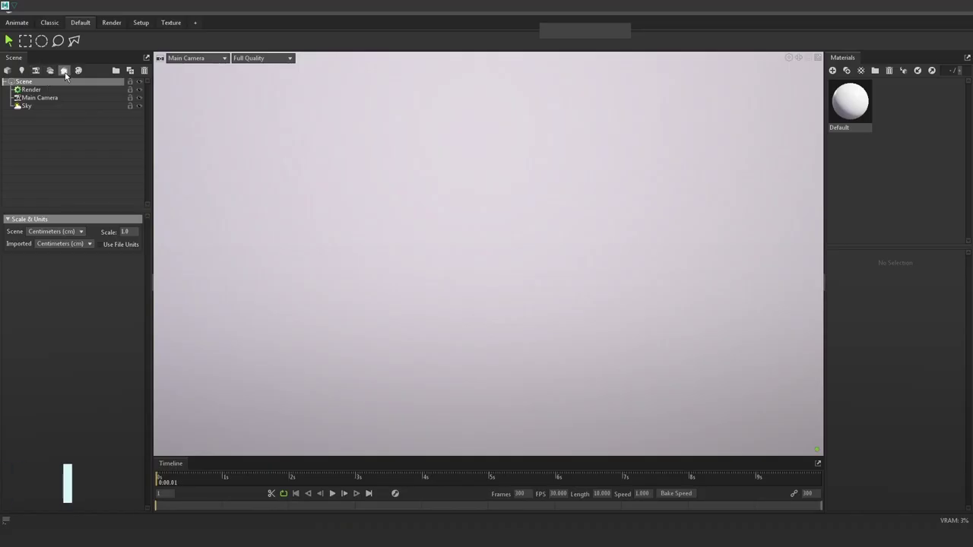
Step: In Marmoset Toolbag, create a bake project named belt and rename its second bake group to buckle
left_click(64, 70)
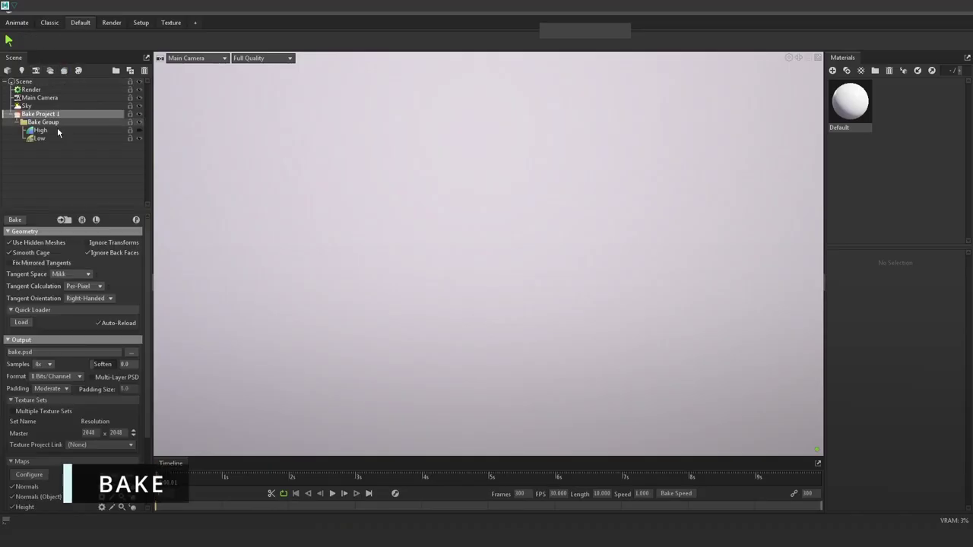
type("b")
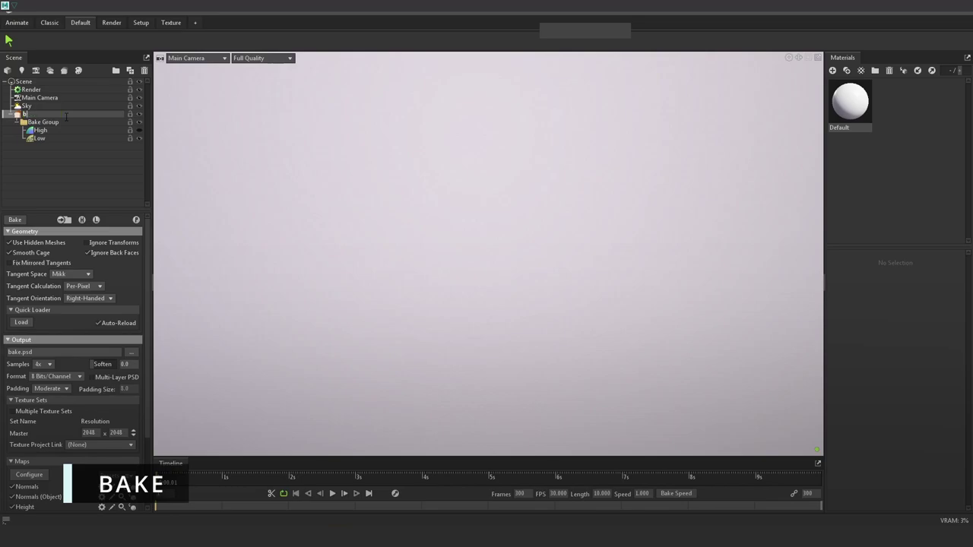
type("elt")
key("Return")
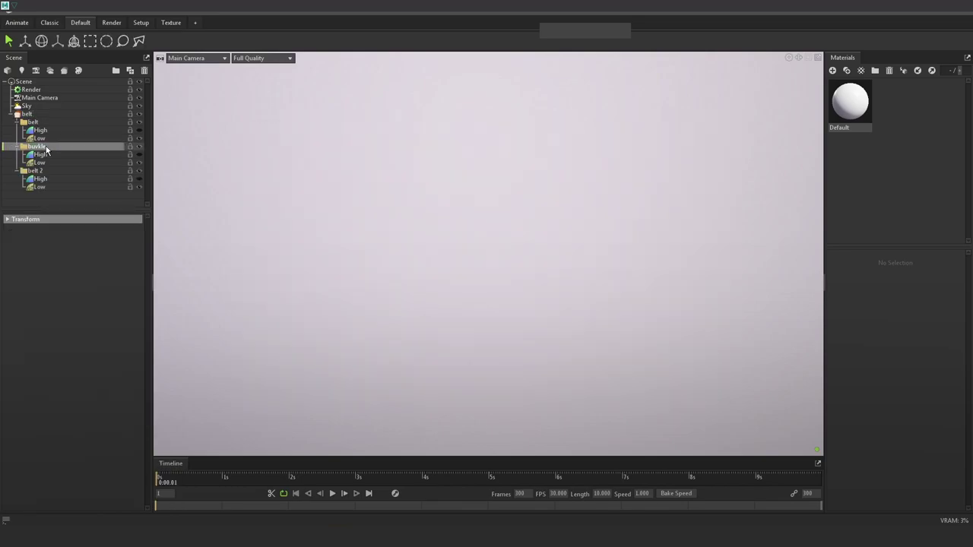
key("e")
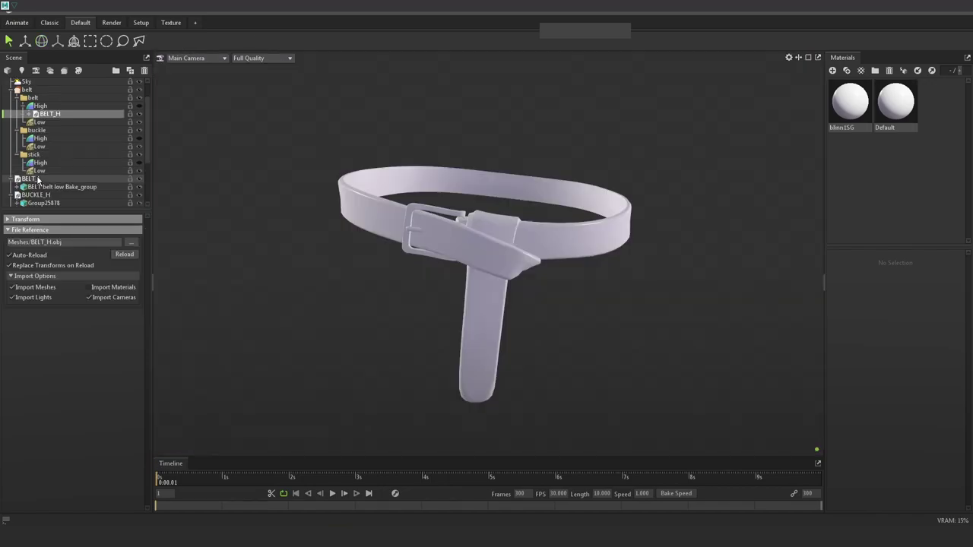
Step: Assign BELT_L to the belt group's Low slot and sort BUCKLE_H and the stick meshes into their matching bake slots
left_click_drag(38, 180, 40, 124)
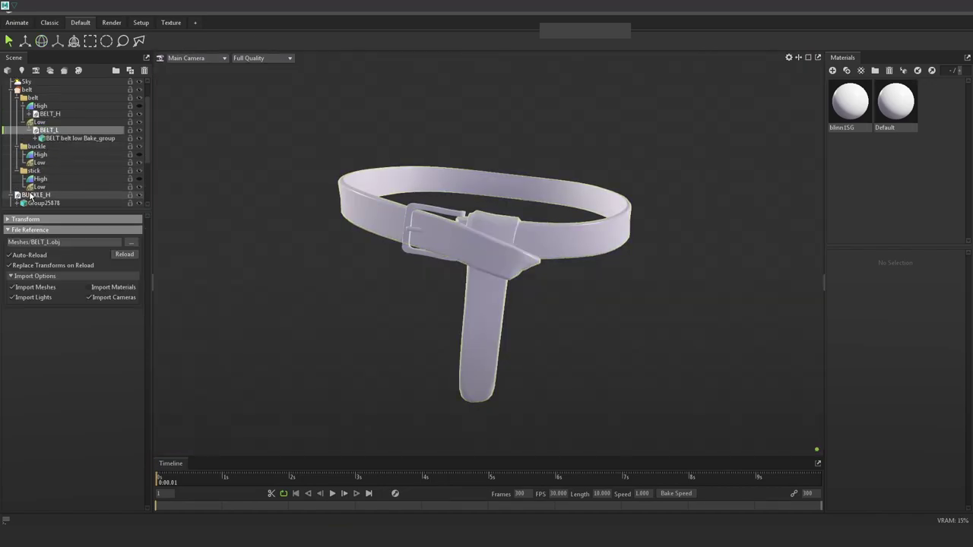
left_click_drag(32, 196, 42, 157)
left_click(23, 155)
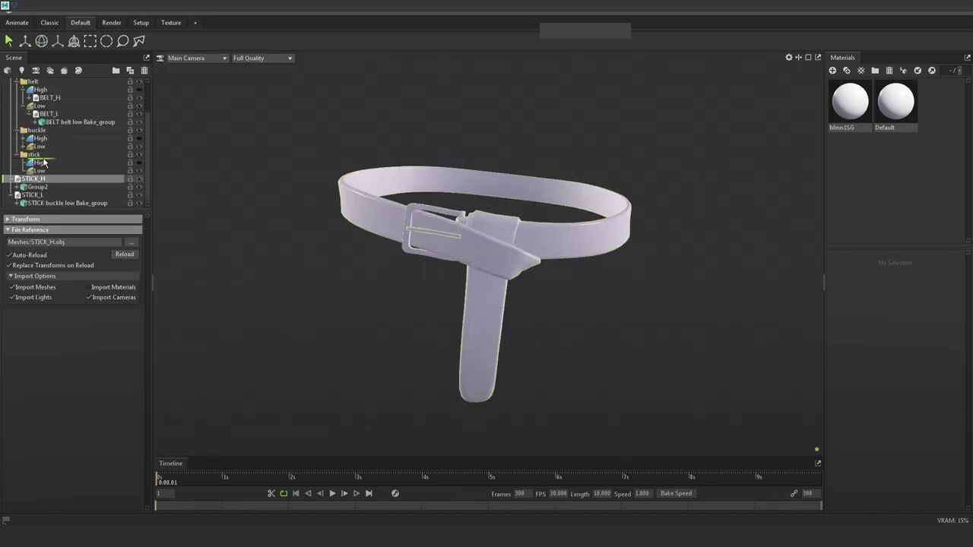
left_click_drag(46, 164, 47, 187)
scroll(61, 137, "up", 3)
Step: Set the belt bake project's output to a Photoshop document named Leather_belt in the Bakes folder
left_click(27, 113)
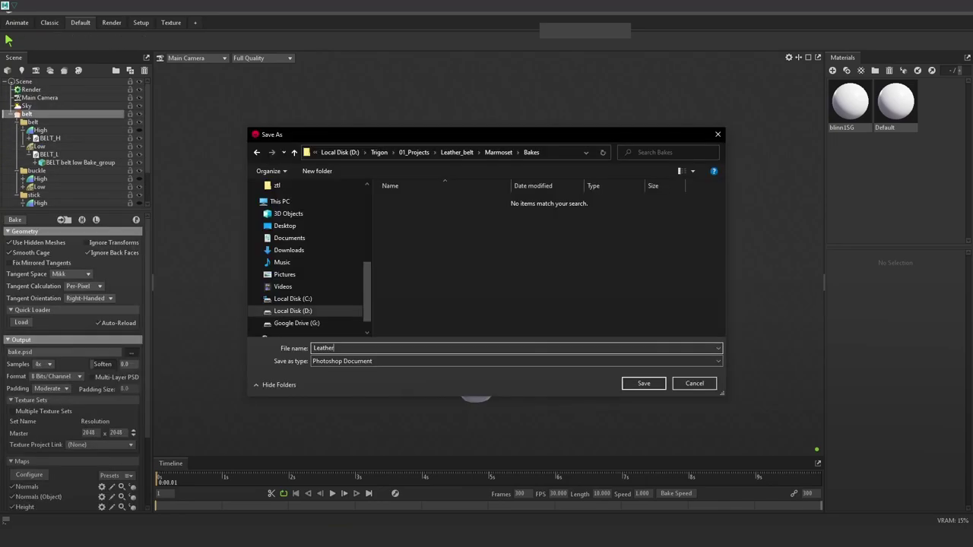
type("elt")
key("Return")
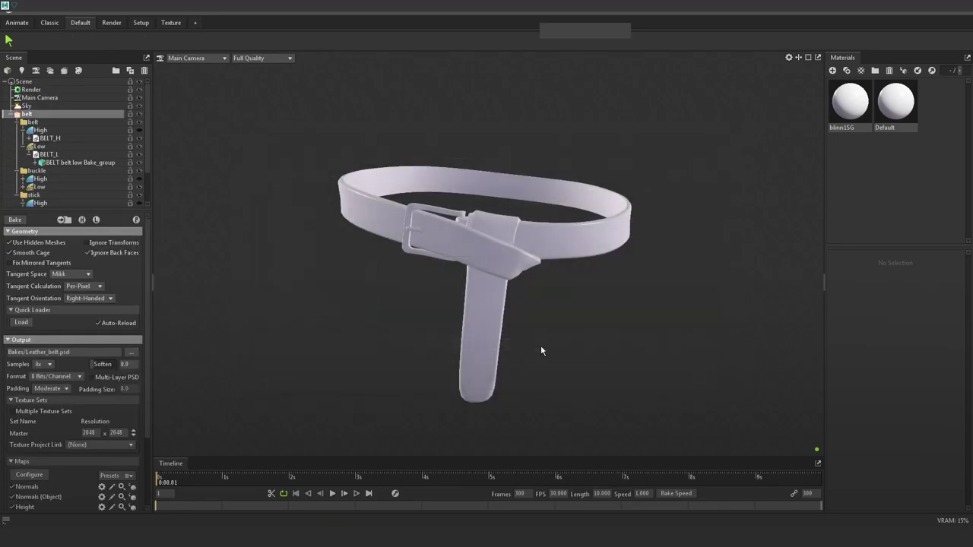
Step: Preview the baked maps on the low-poly belt and set the output to a JPEG named leather_belt in Bakes/Test
left_click(137, 220)
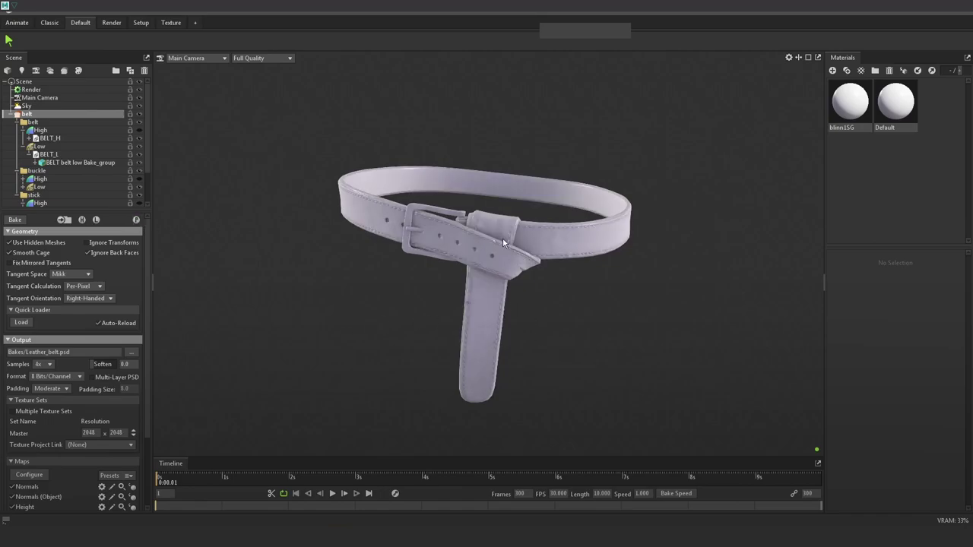
scroll(503, 237, "up", 5)
left_click_drag(572, 275, 547, 284, "alt")
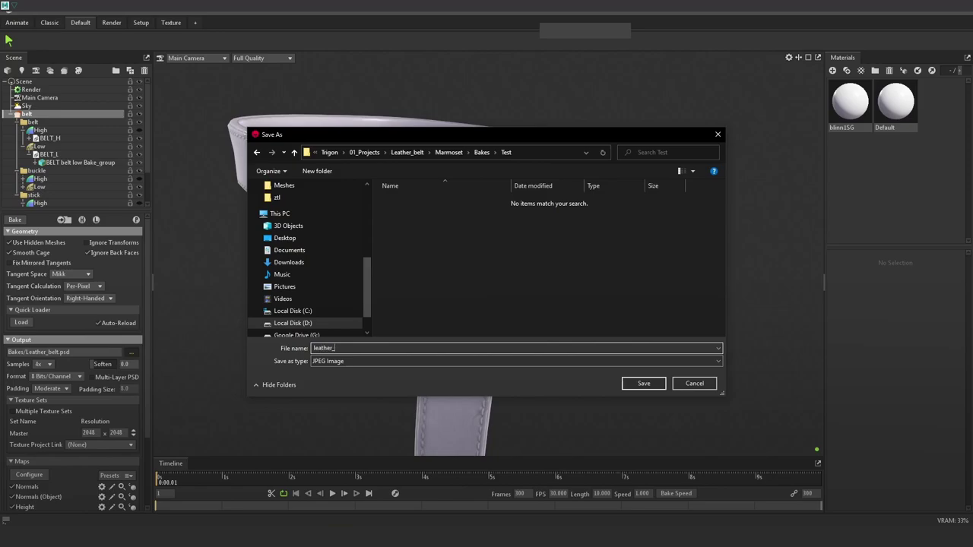
key("Return")
scroll(30, 444, "down", 3)
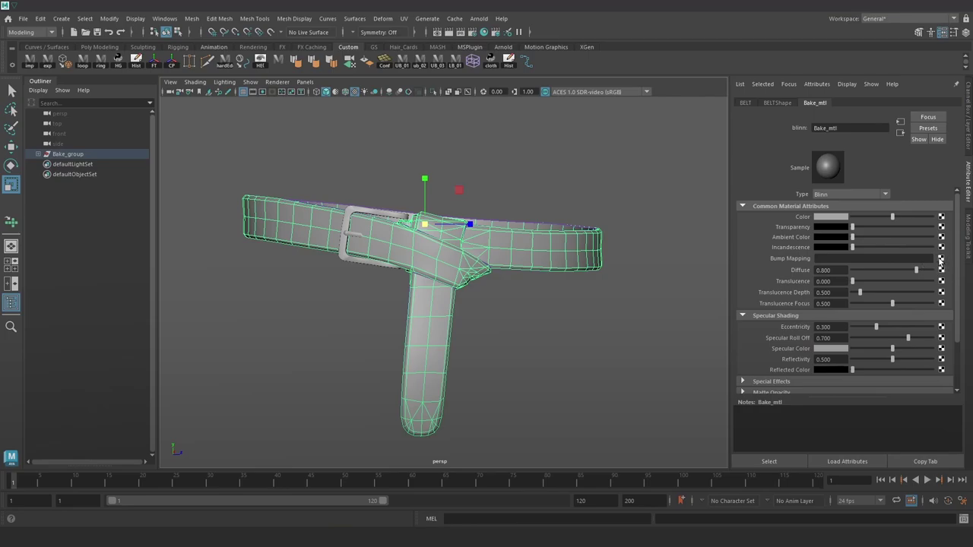
Step: In Maya, connect a File texture to Bake_mtl's bump mapping and use it as tangent space normals
left_click(941, 260)
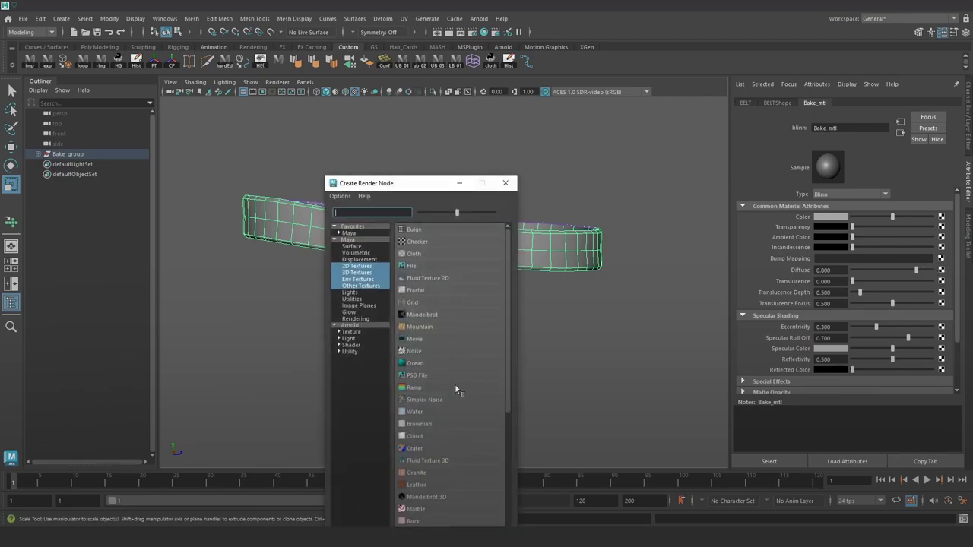
left_click(412, 265)
left_click(892, 228)
left_click(843, 245)
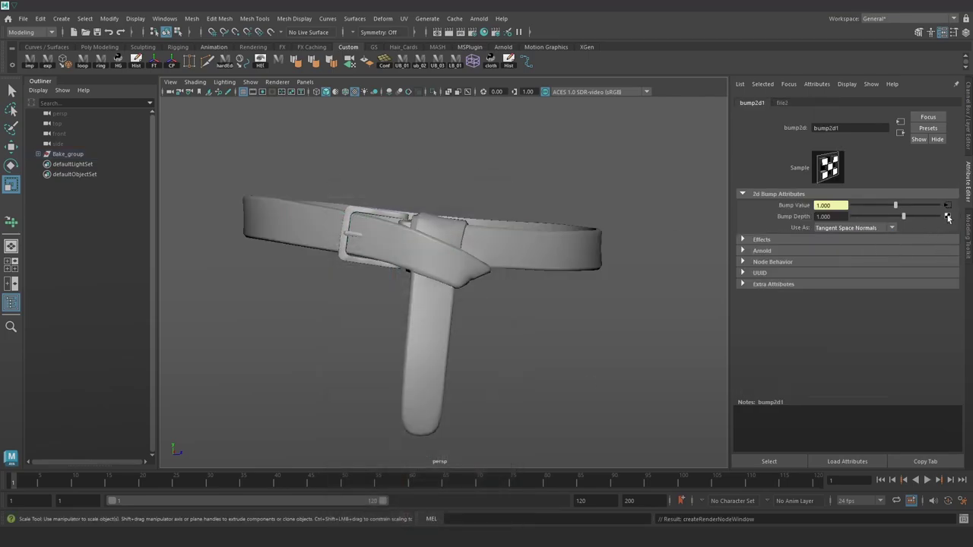
Step: Load leather_belt_normal.jpg from the Leather_belt project's Marmoset/Bakes/Test folder on drive D into the file texture
left_click(946, 206)
left_click(942, 241)
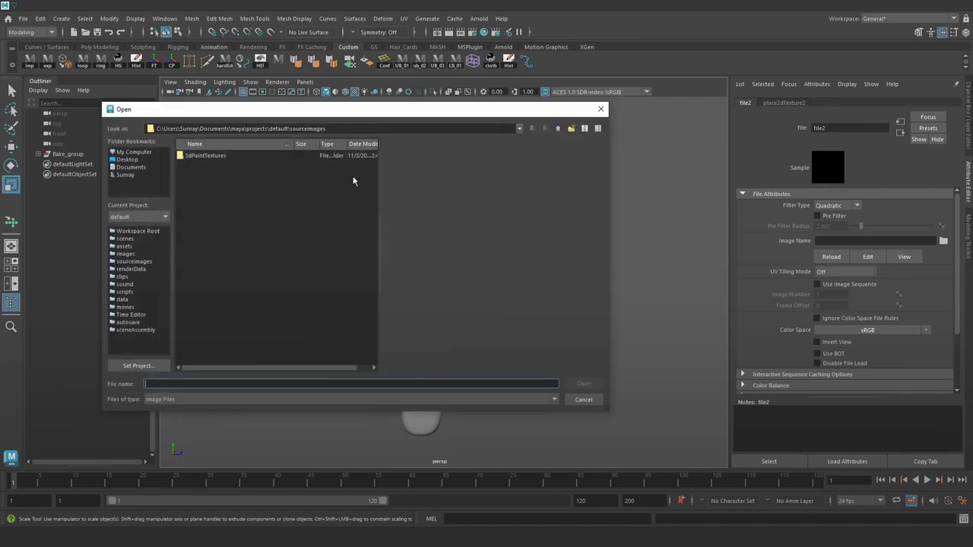
left_click(139, 160)
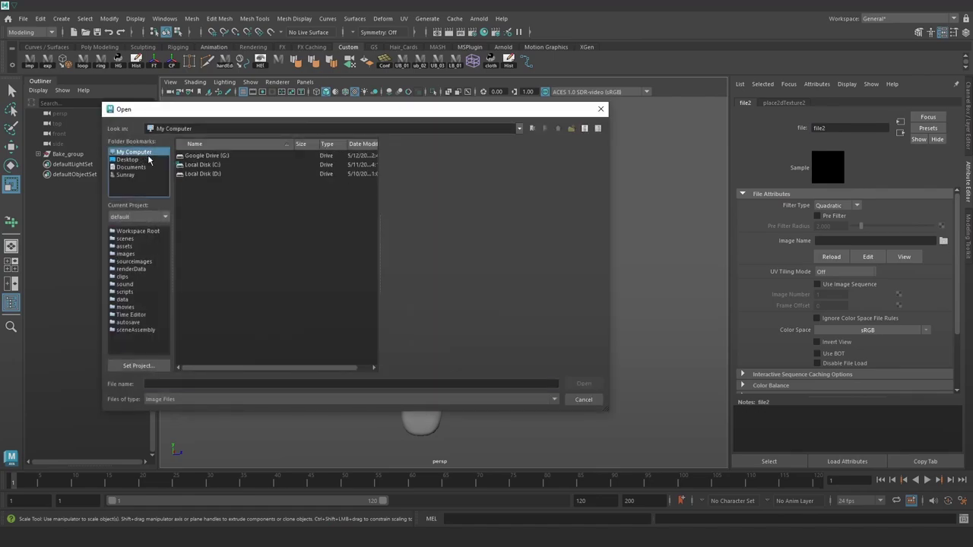
double_click(218, 174)
double_click(231, 212)
double_click(196, 156)
double_click(202, 157)
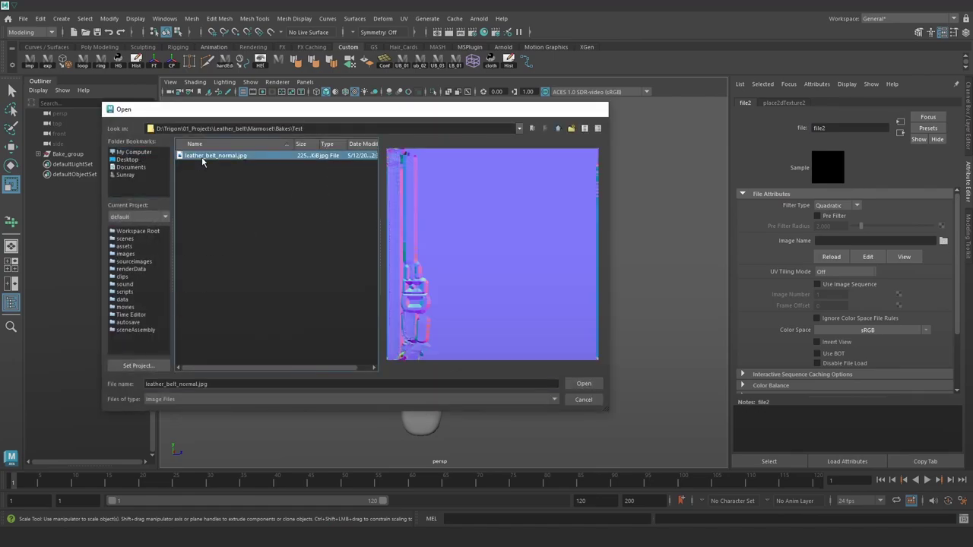
Step: Set the normal map texture's color space to Raw
left_click(896, 330)
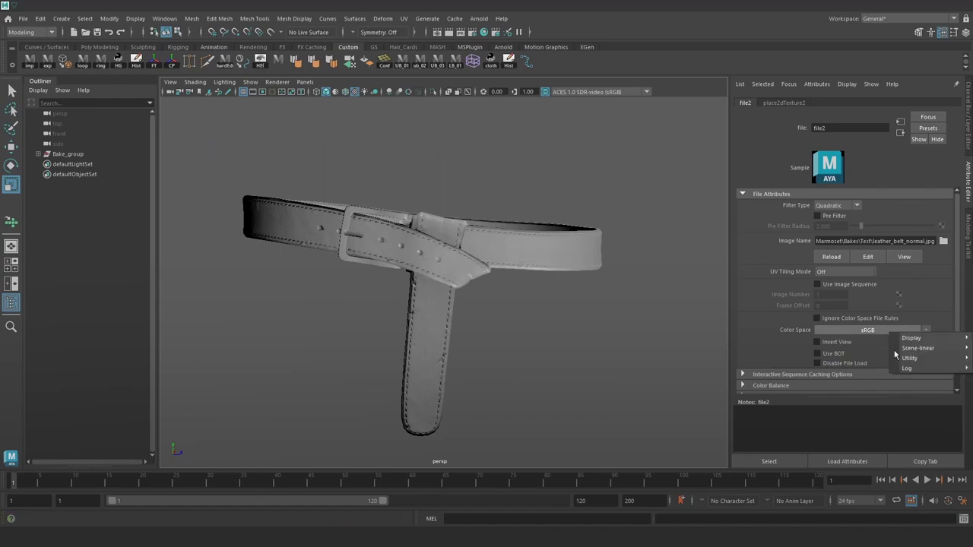
mouse_move(915, 338)
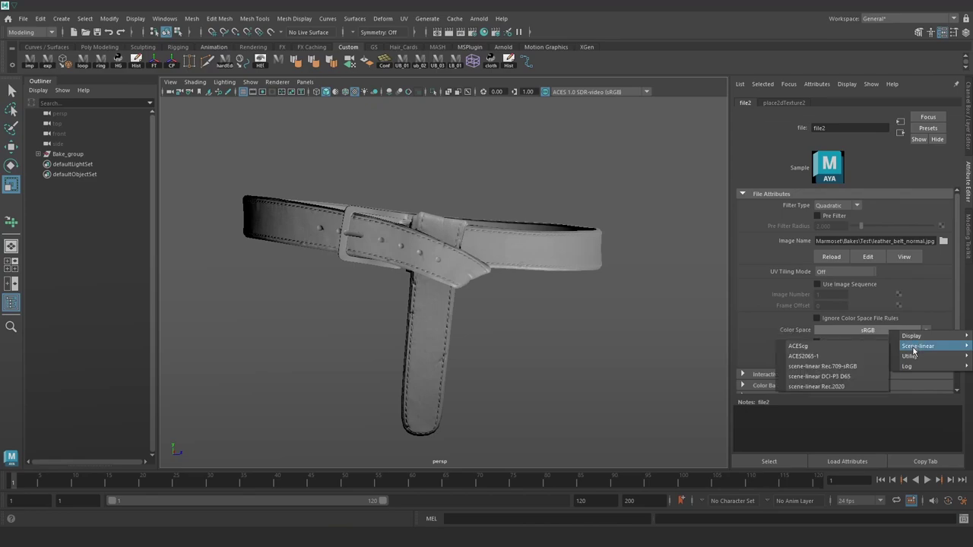
left_click(885, 359)
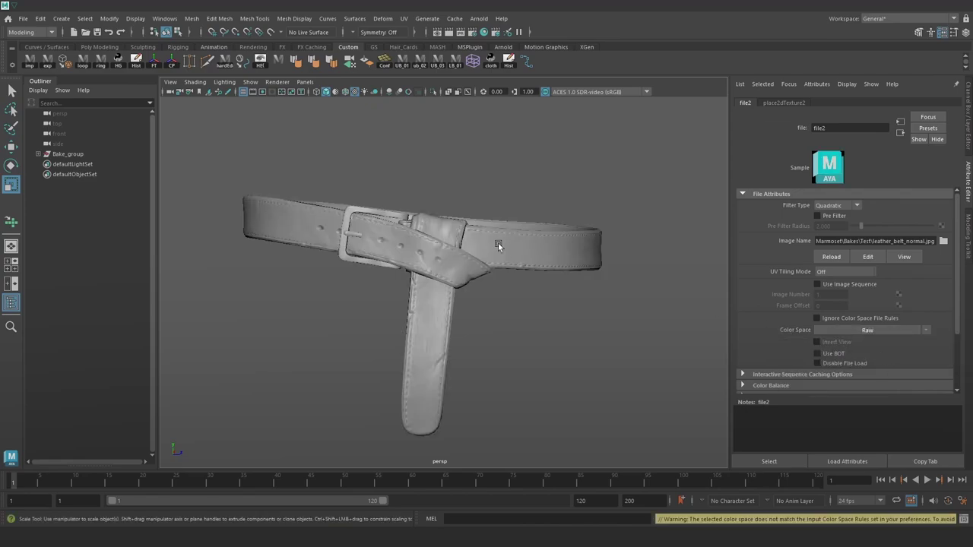
Step: Select the belt and examine its normal-mapped mesh around the buckle and the lower corner of the knot
scroll(498, 262, "up", 8)
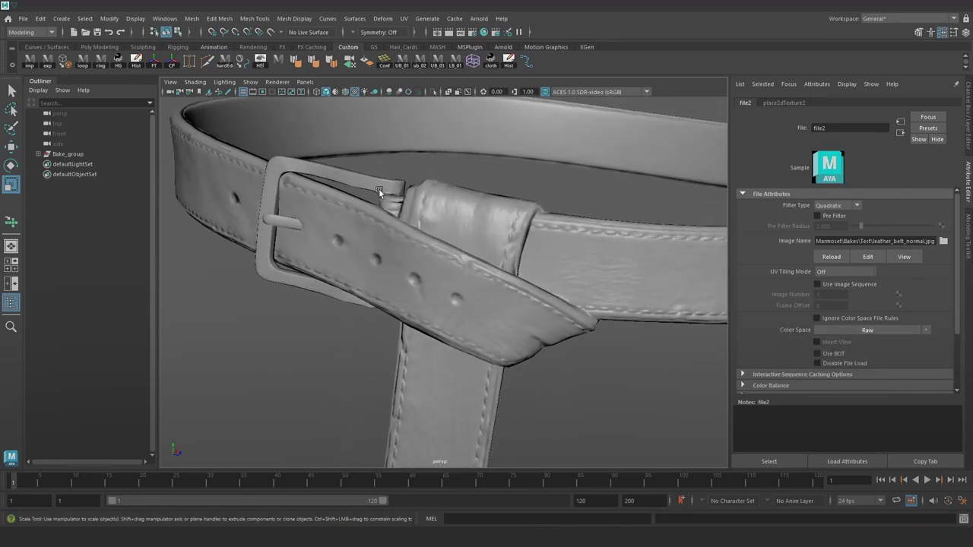
left_click(379, 192)
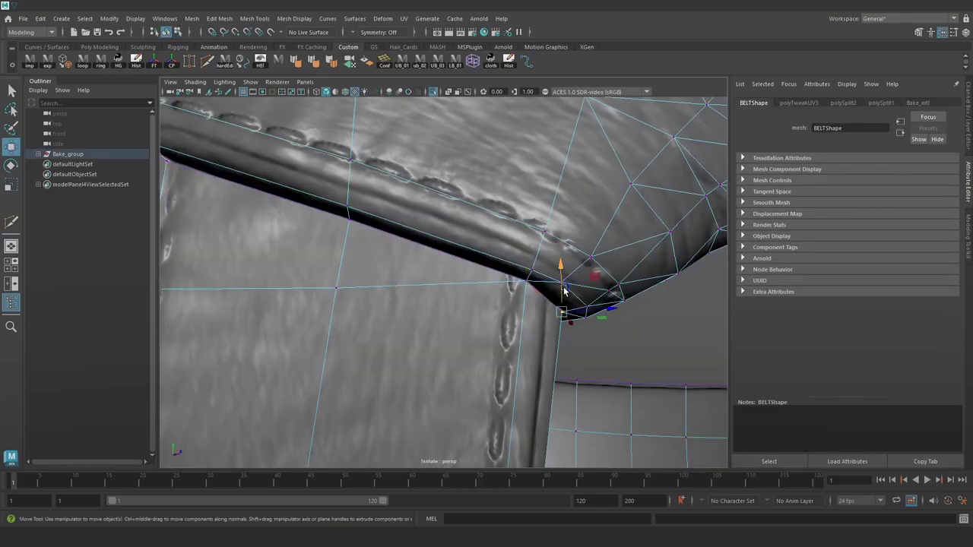
left_click_drag(556, 317, 482, 269, "alt")
scroll(511, 218, "down", 4)
key("a")
right_click_drag(481, 316, 521, 304, "alt")
left_click_drag(521, 304, 461, 269, "alt")
middle_click_drag(461, 269, 457, 269, "alt")
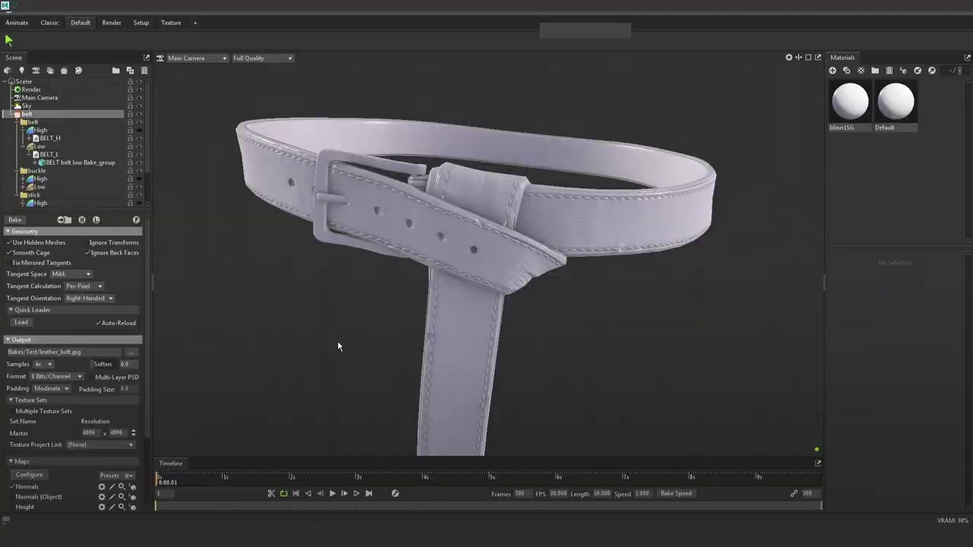
Step: Clear the selection in Marmoset Toolbag, switch back to Maya and examine the belt's knot and hanging strap
left_click(337, 343)
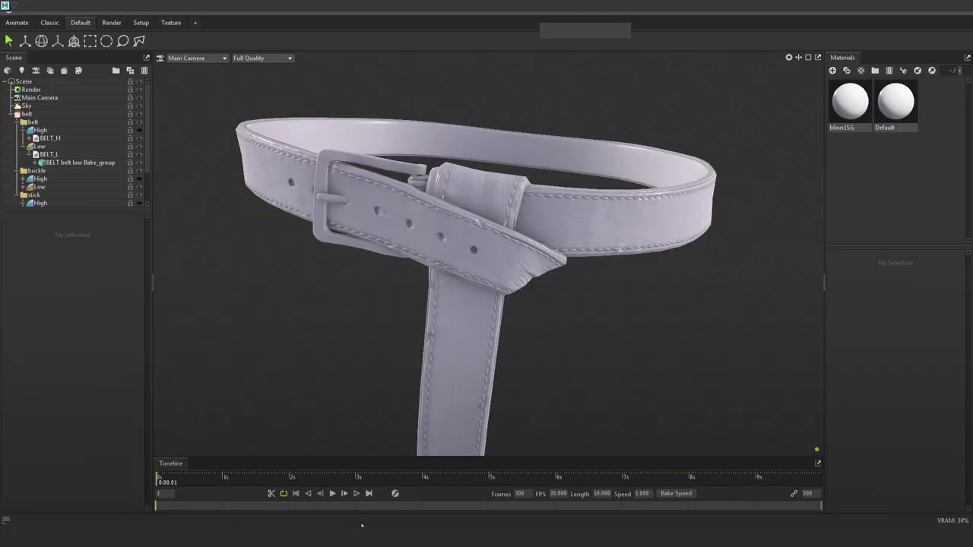
mouse_move(366, 523)
left_click(346, 496)
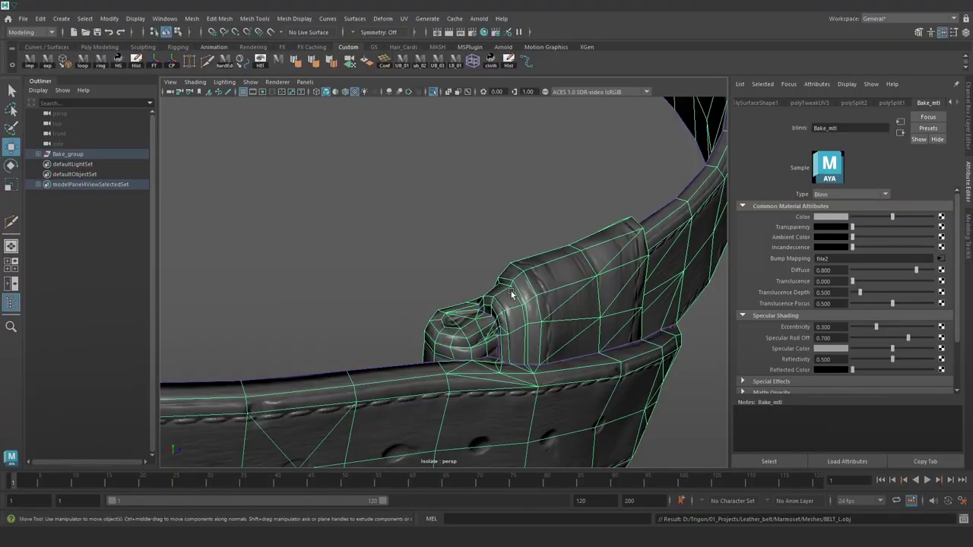
left_click_drag(586, 346, 476, 258, "alt")
middle_click_drag(476, 258, 570, 415, "alt")
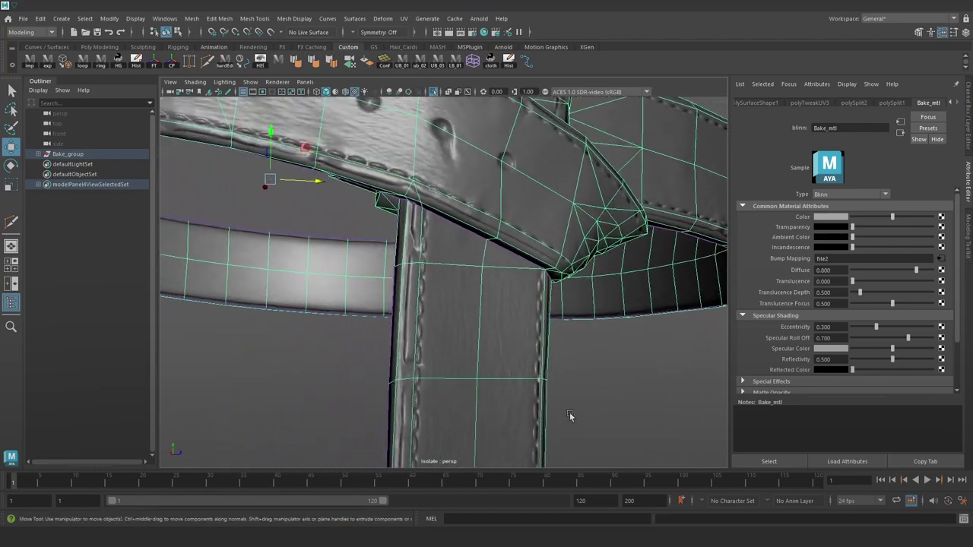
left_click_drag(570, 416, 517, 359, "alt")
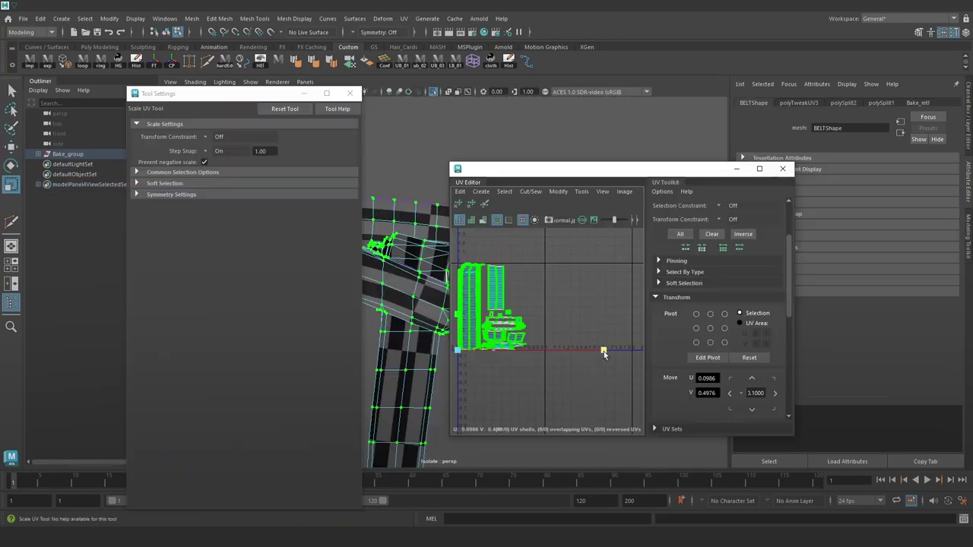
Step: Stretch all belt UV shells in U from the UV origin across the full width of the UV square, then deselect them
left_click_drag(603, 351, 640, 351)
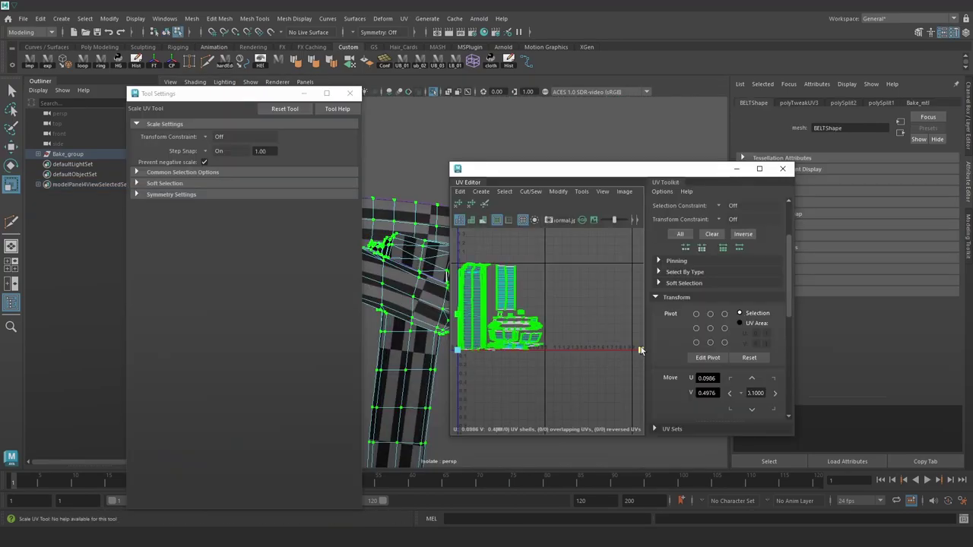
scroll(522, 309, "up", 4)
left_click(535, 312)
scroll(535, 313, "down", 5)
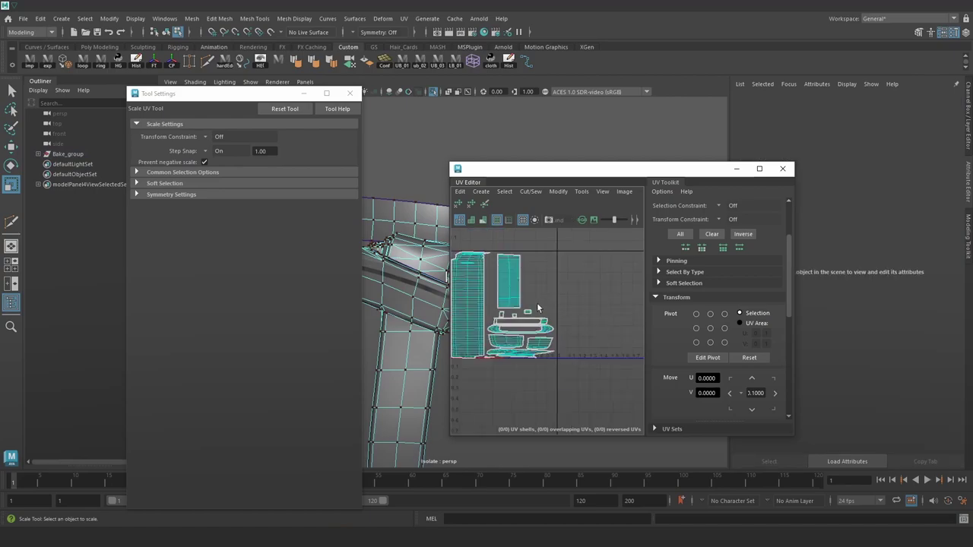
Step: Close the UV Editor and the Scale UV Tool settings, and return the belt to object mode
left_click(782, 168)
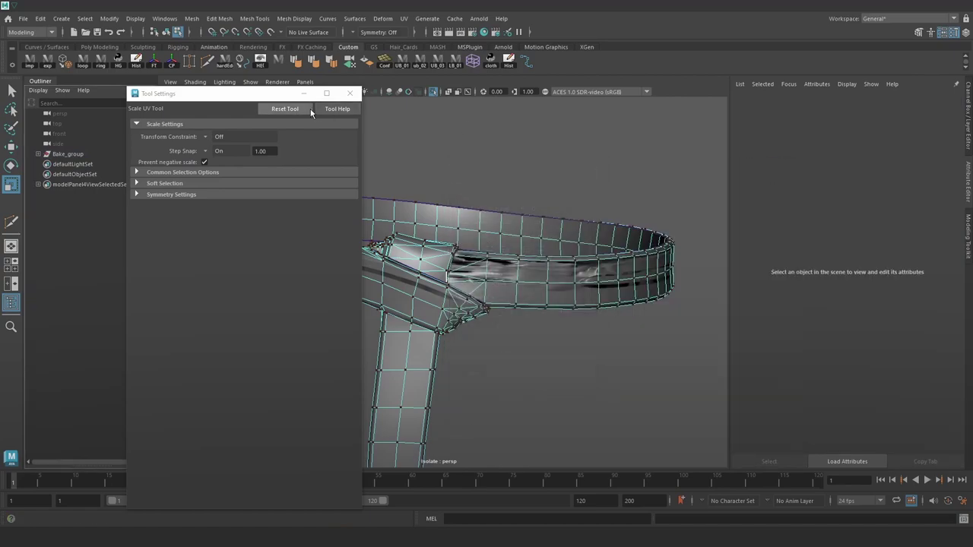
left_click(350, 93)
right_click_drag(390, 210, 436, 158)
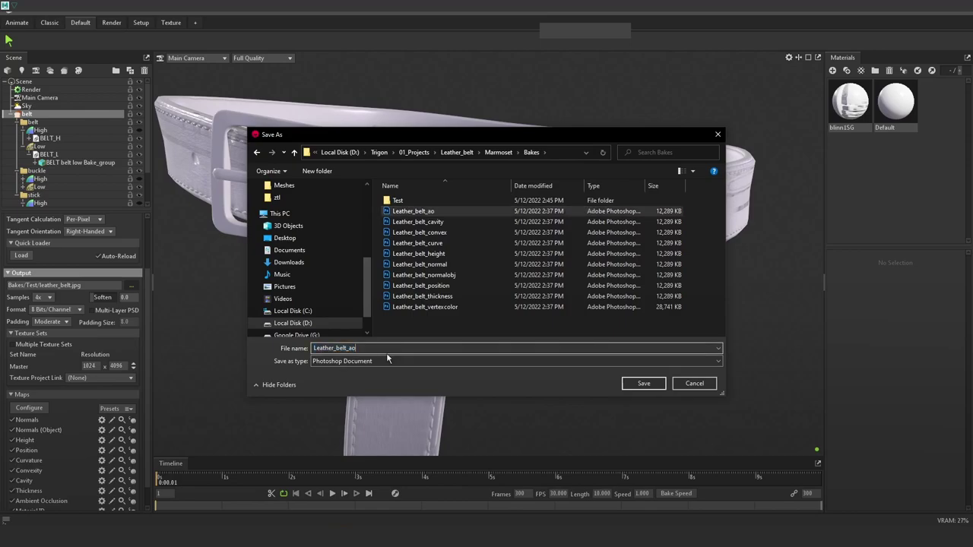
Step: Set the bake output to the Photoshop document Leather_belt.psd in the Bakes folder
left_click(639, 383)
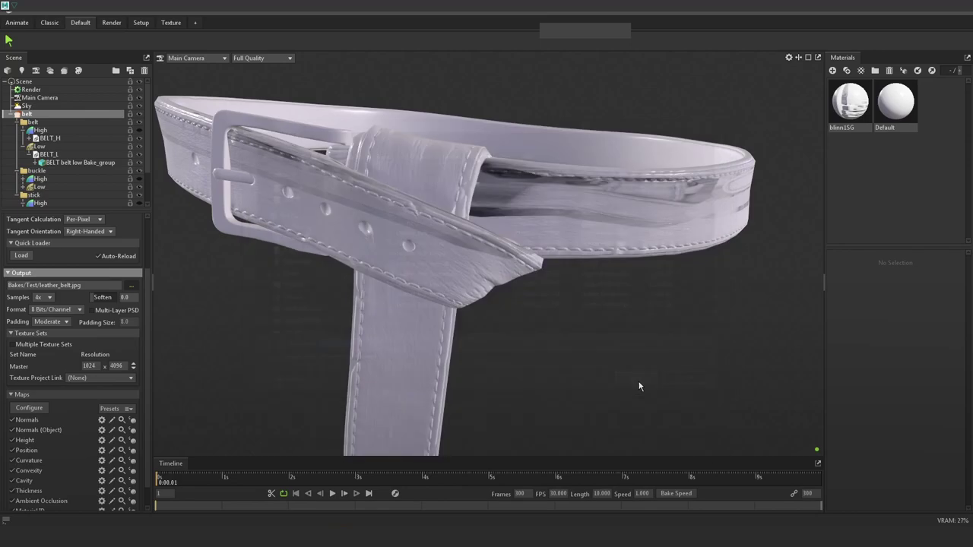
scroll(55, 354, "up", 3)
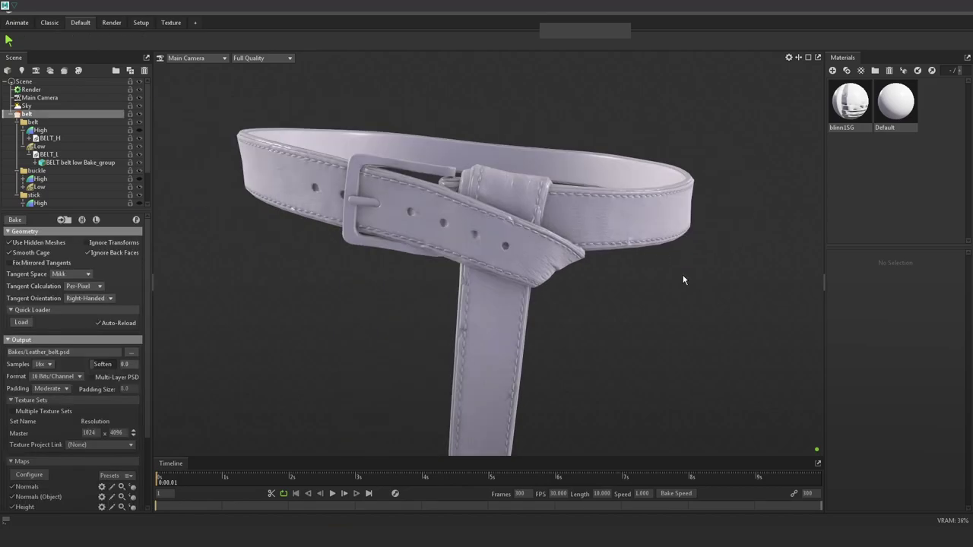
Step: Clear the selection and examine the baked belt up close around the buckle, loop and knot under changing light
left_click(682, 281)
left_click_drag(674, 245, 597, 239)
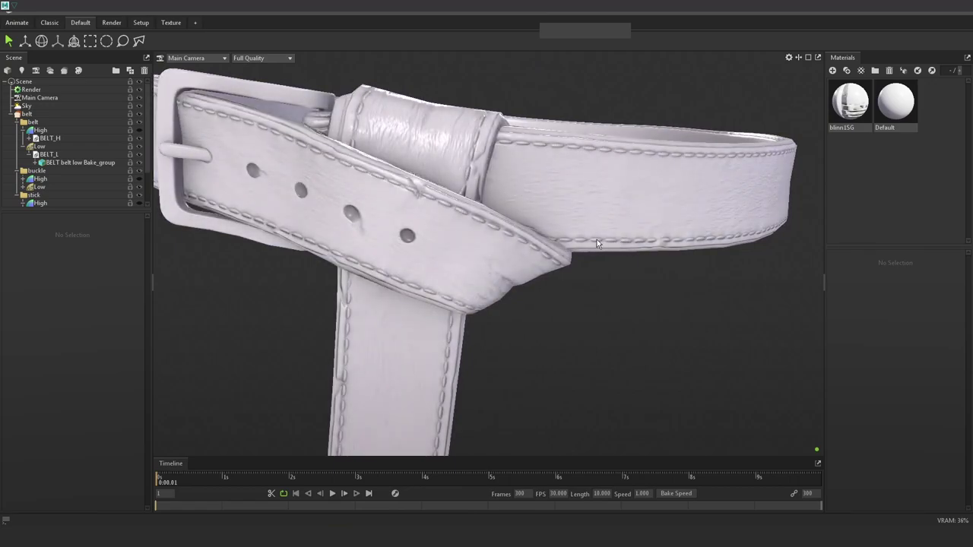
right_click_drag(597, 239, 528, 182)
left_click_drag(528, 183, 548, 183)
right_click_drag(549, 182, 555, 202)
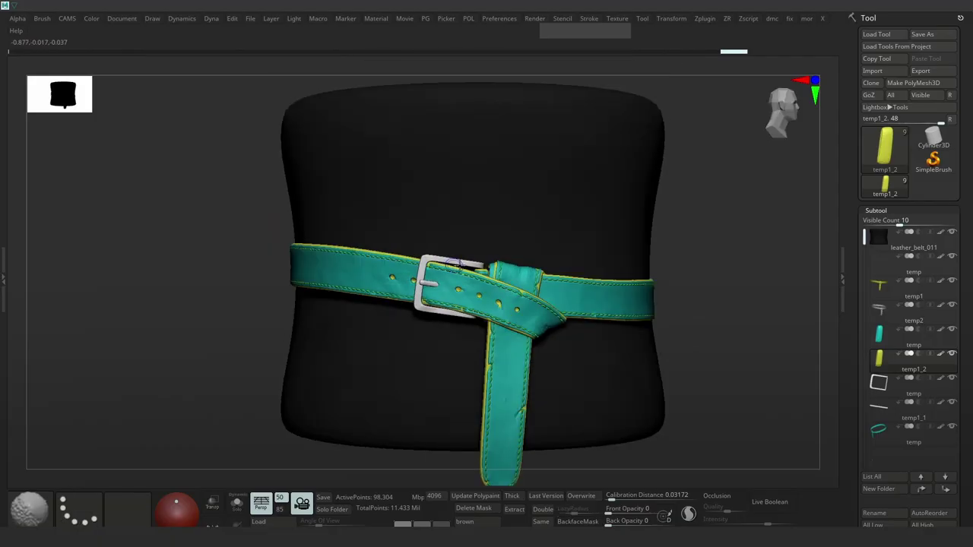
Step: Switch to ZBrush and delete the lower subdivision levels of the belt's large teal leather subtool
left_click(879, 332)
left_click_drag(963, 449, 965, 393)
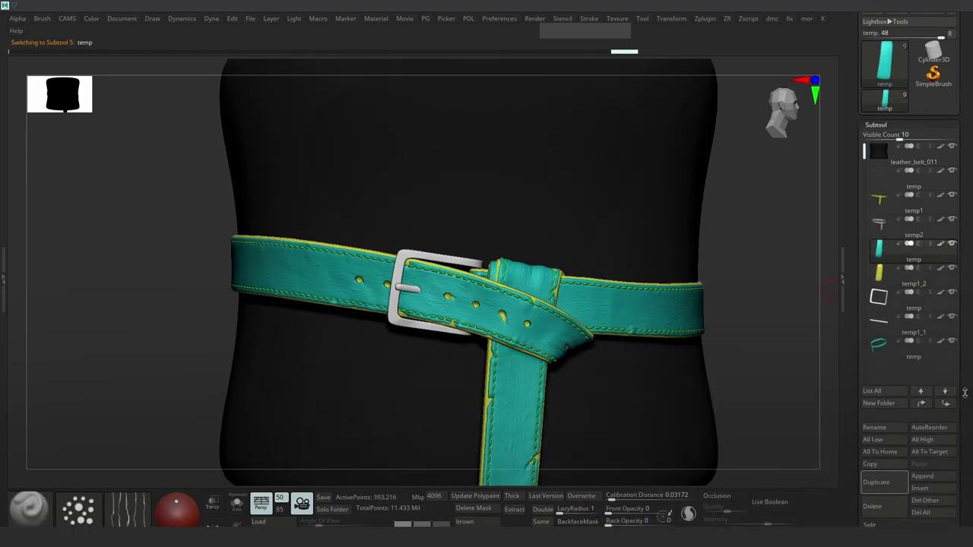
left_click_drag(959, 512, 965, 423)
left_click(876, 475)
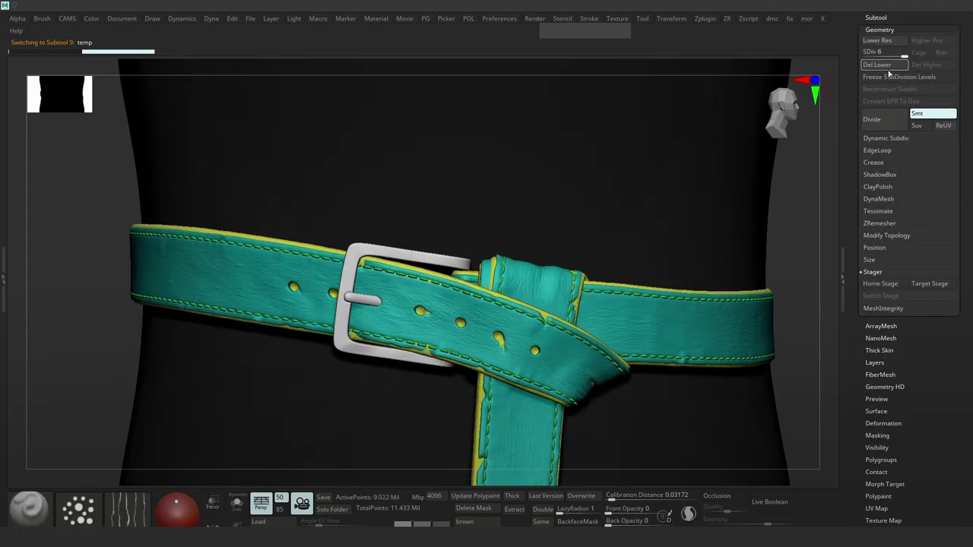
left_click(885, 66)
Step: Delete the lower subdivision levels of the yellow subtools temp1 and temp1_2, and reopen the subtool list
left_click(637, 291, "alt")
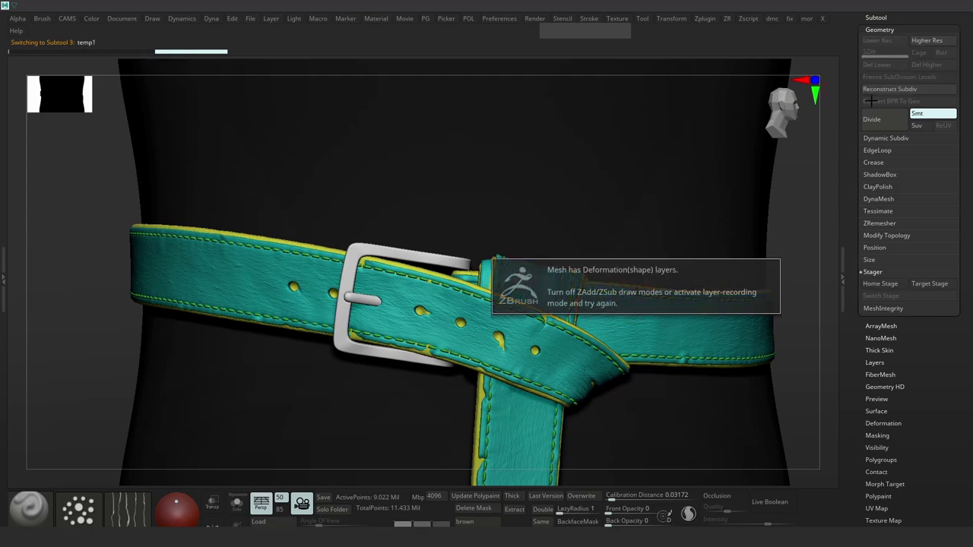
left_click(884, 66)
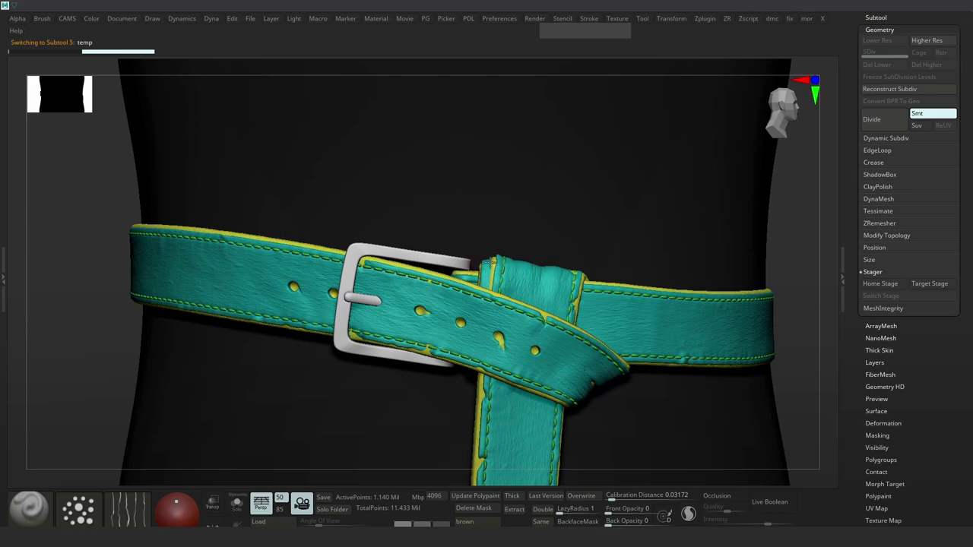
left_click(477, 275, "alt")
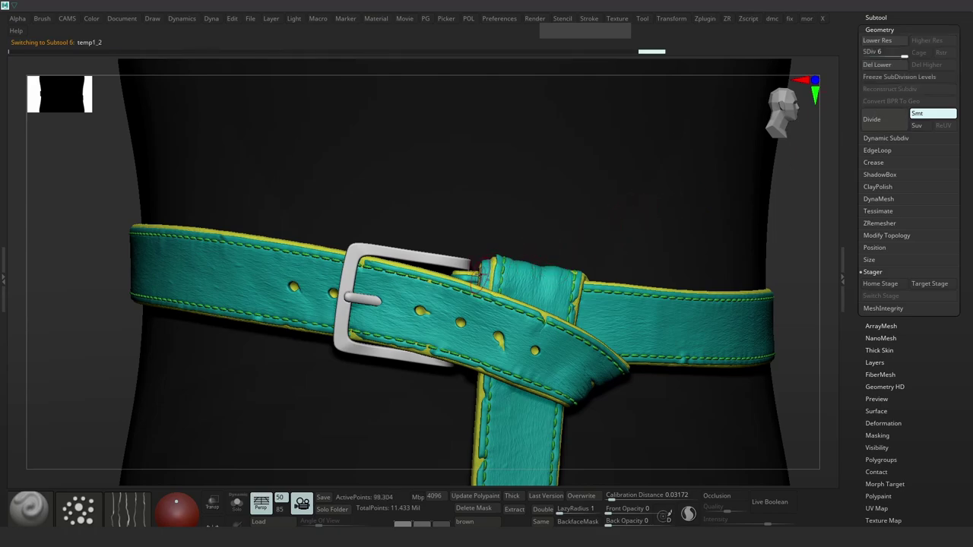
left_click(884, 65)
scroll(960, 110, "up", 2)
left_click(875, 87)
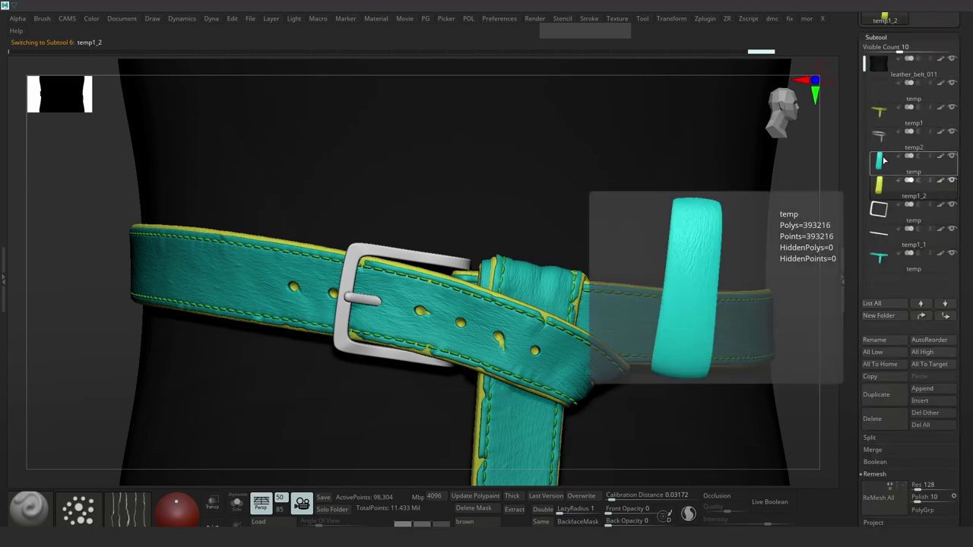